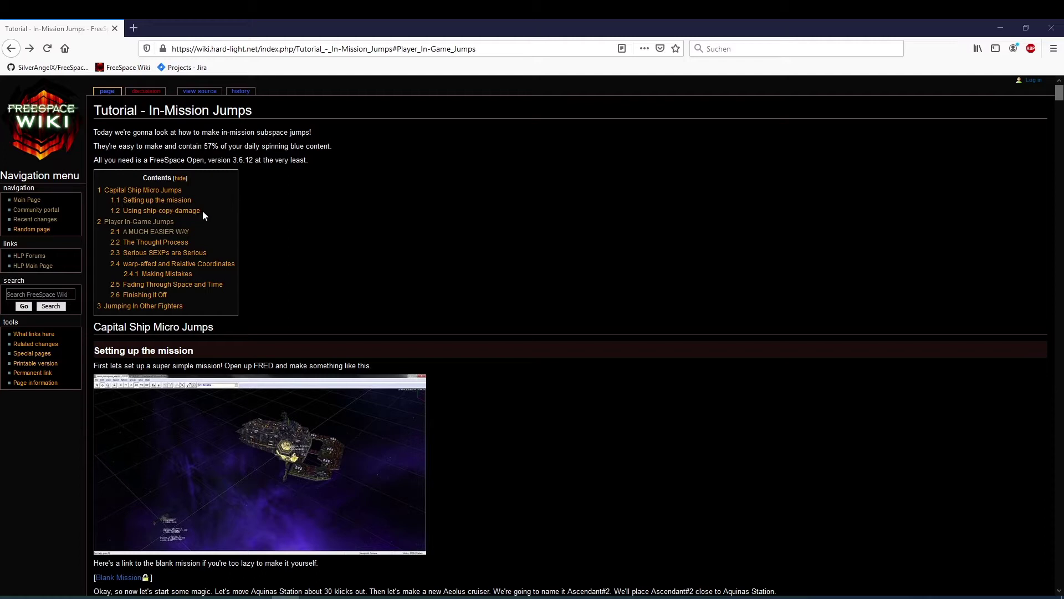
Step: Read through the Player In-Game Jumps section of the wiki tutorial and return to its easier scripted approach
click(166, 224)
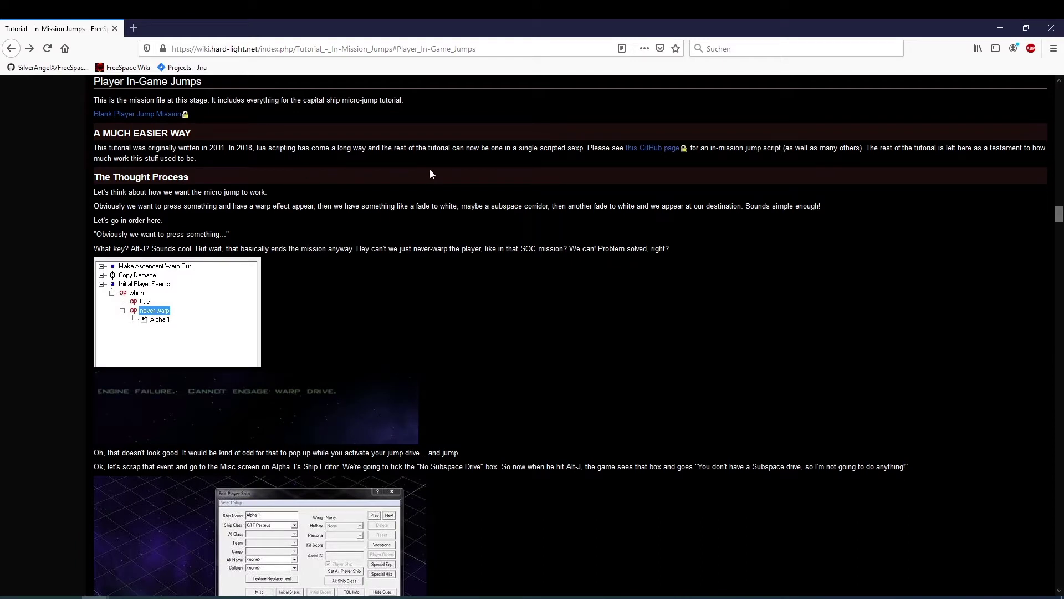
scroll(431, 174, down, 5)
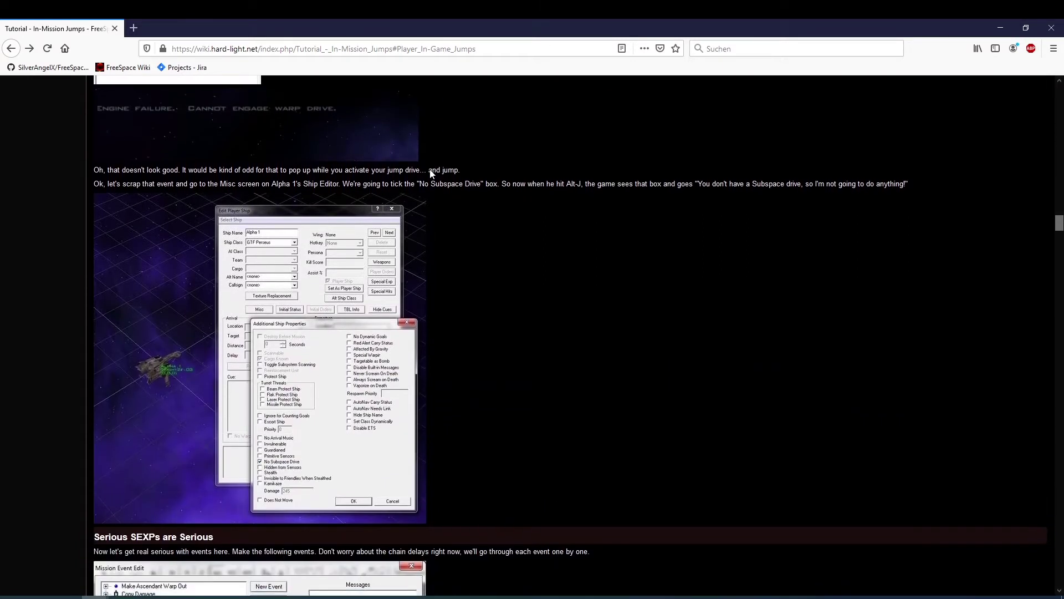
scroll(430, 174, down, 5)
scroll(431, 173, down, 5)
scroll(431, 173, down, 12)
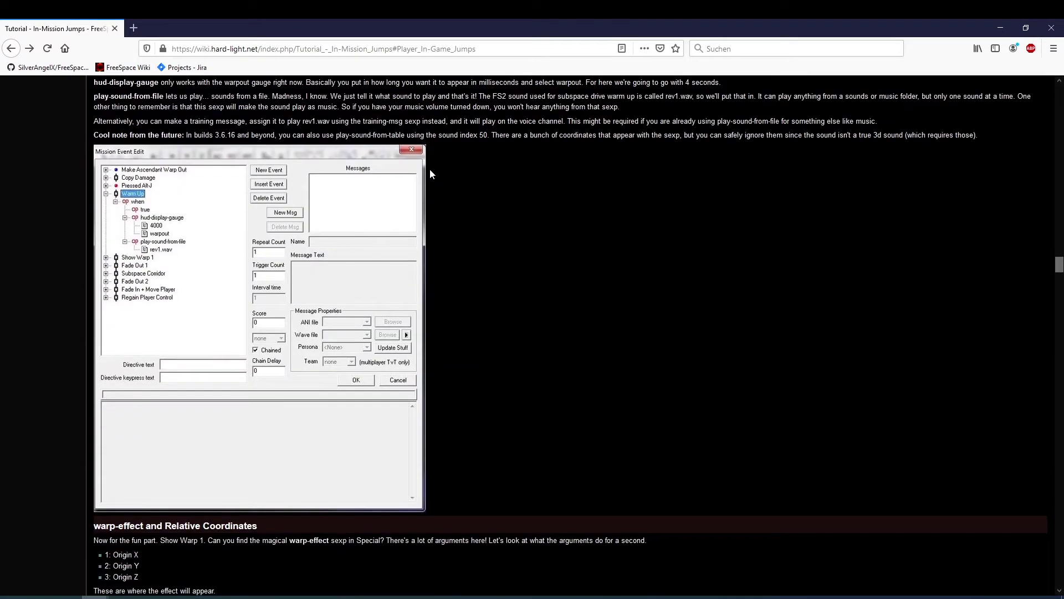
scroll(431, 173, down, 15)
scroll(431, 174, down, 13)
scroll(430, 174, down, 12)
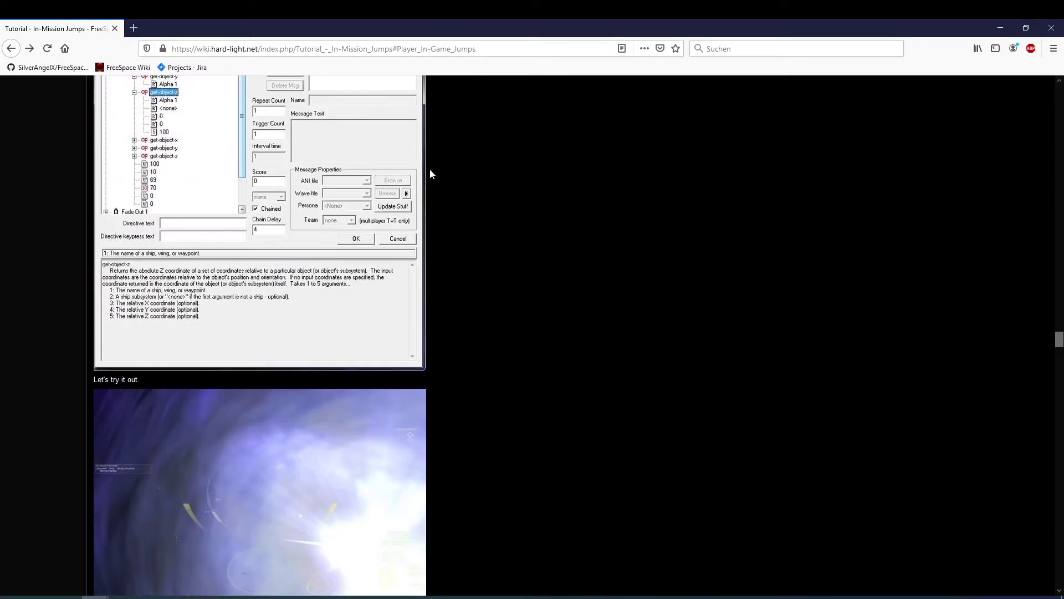
scroll(430, 173, down, 10)
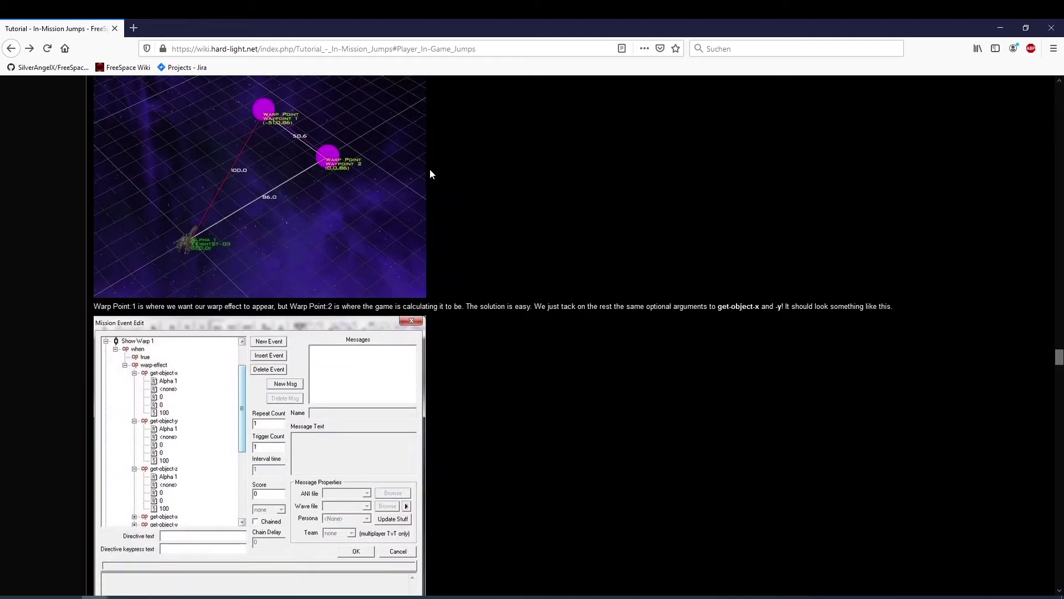
scroll(430, 173, down, 15)
scroll(430, 171, down, 14)
scroll(430, 173, down, 12)
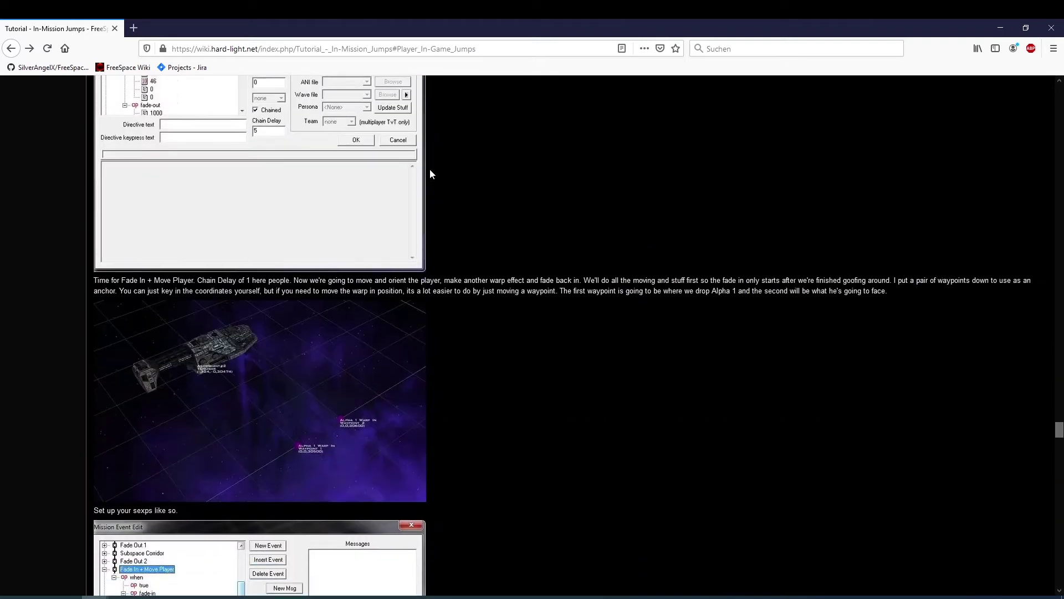
scroll(430, 174, down, 10)
scroll(430, 174, down, 12)
scroll(430, 174, down, 14)
scroll(430, 173, down, 14)
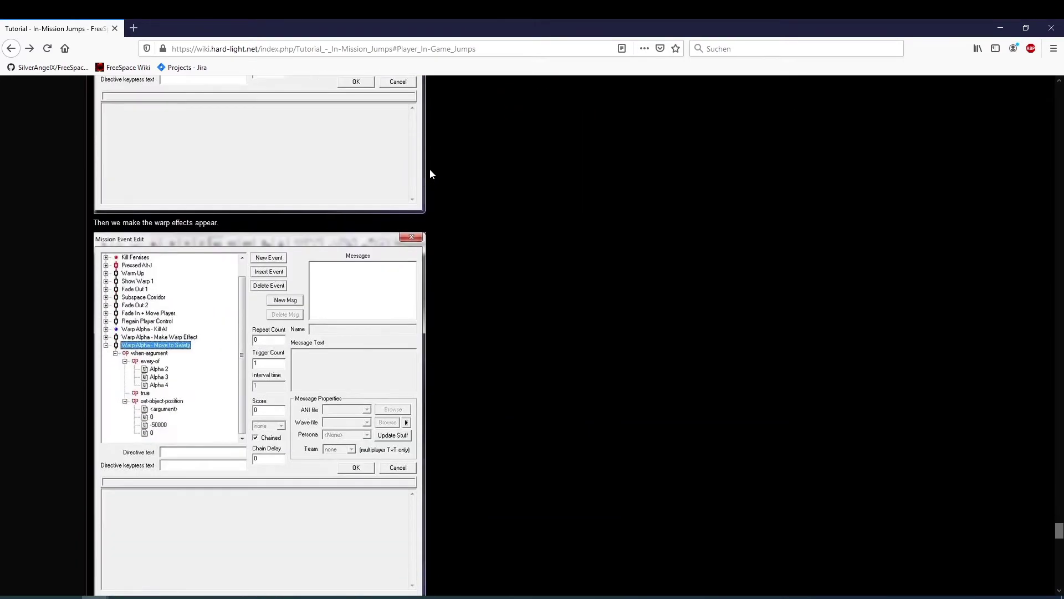
scroll(431, 174, down, 14)
scroll(431, 174, down, 11)
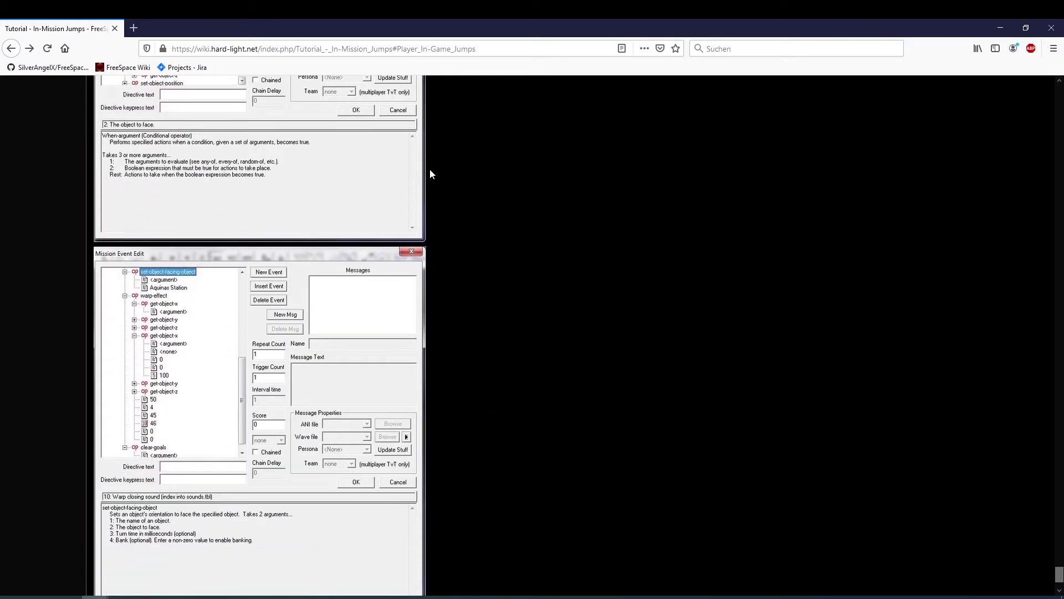
scroll(430, 174, down, 3)
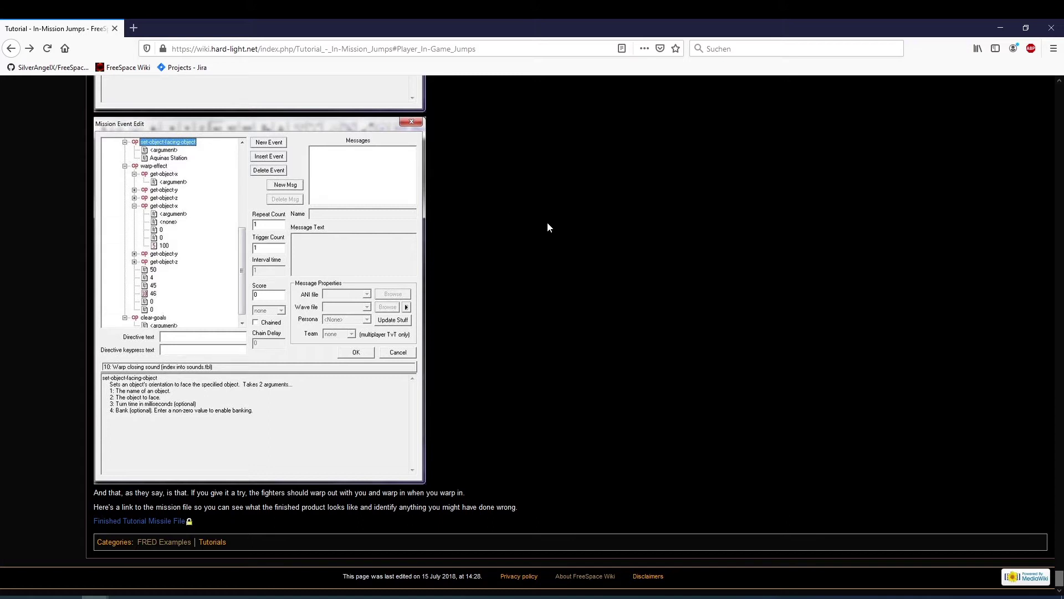
scroll(872, 410, up, 6)
drag(1059, 562, 1012, 211)
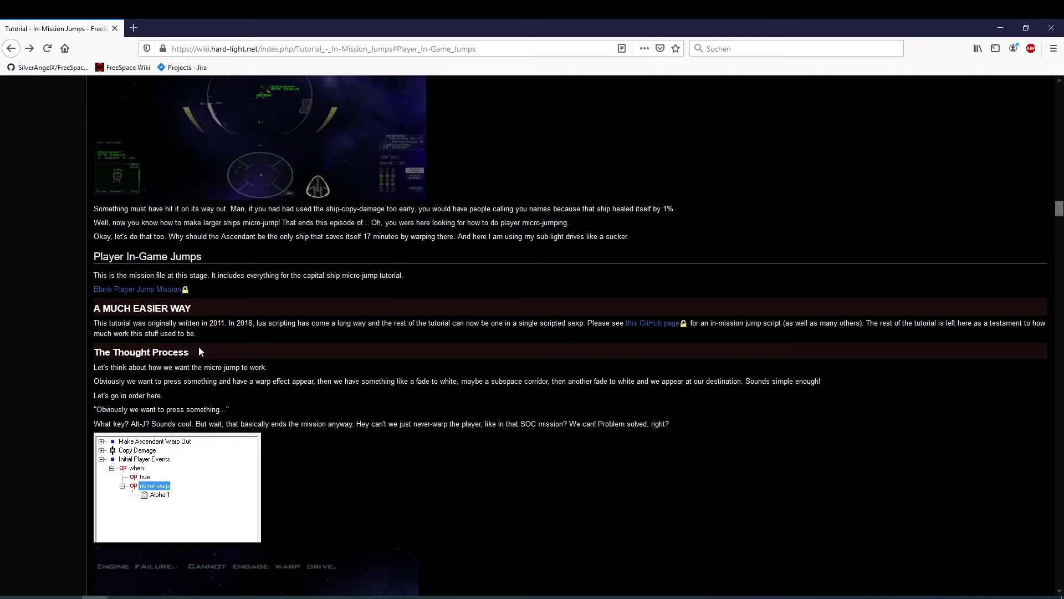
Step: Open the tutorial's linked GitHub repository and go to the tables folder inside InMissionJump/data
click(652, 326)
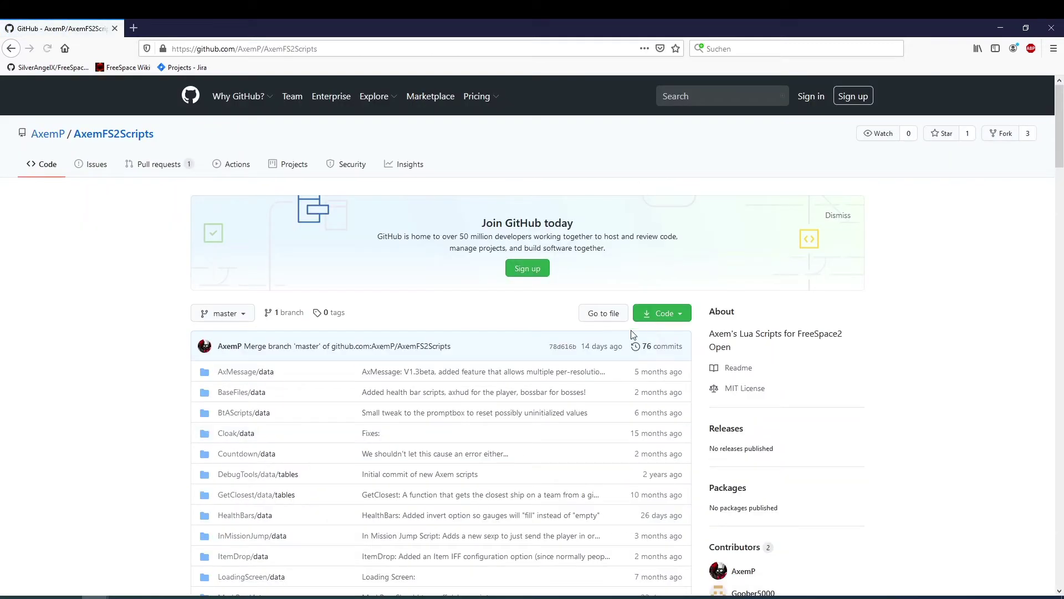
click(251, 536)
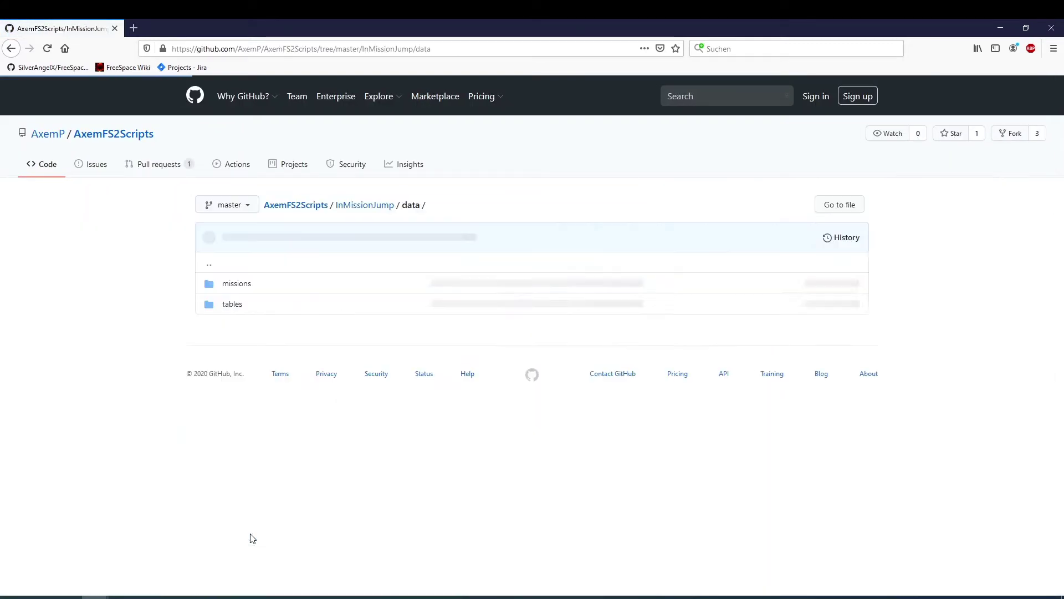
click(232, 306)
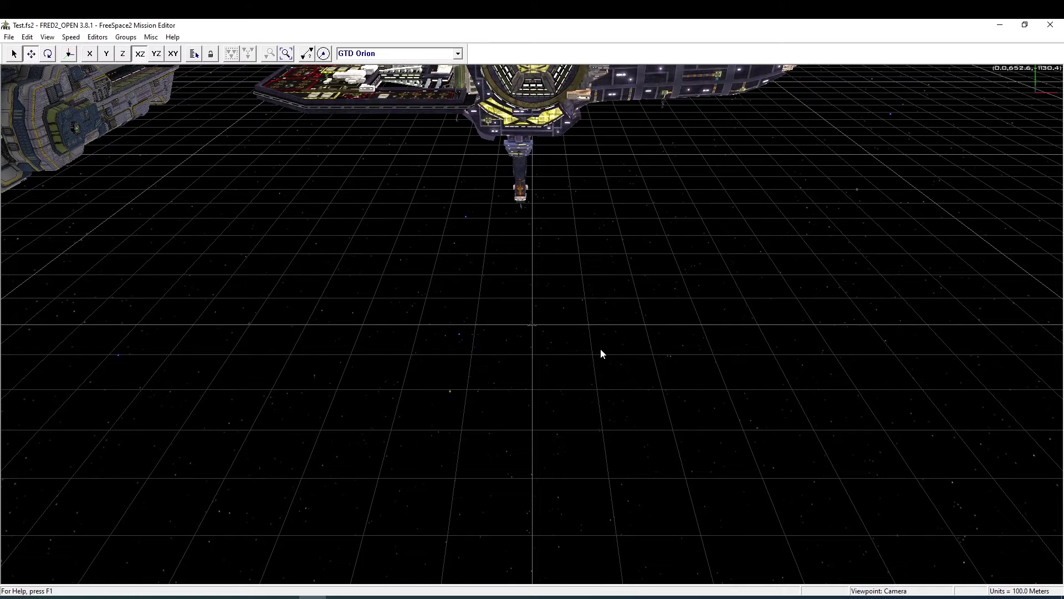
Step: Inspect Alpha 1 and the first waypoint of Waypoint path 1 in the FRED2_OPEN mission view
mouse_move(533, 323)
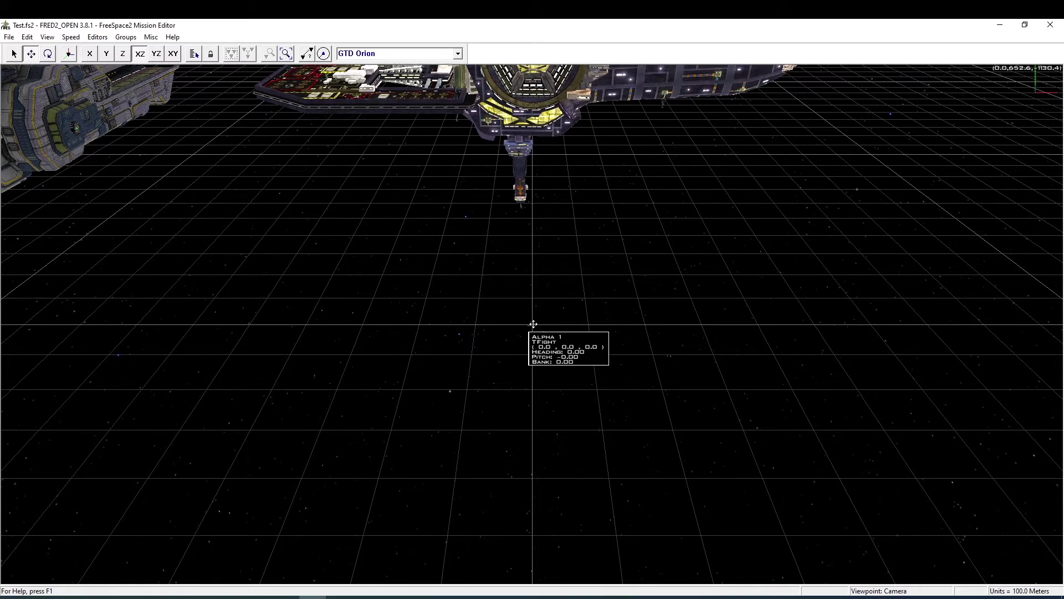
key(z)
mouse_move(251, 324)
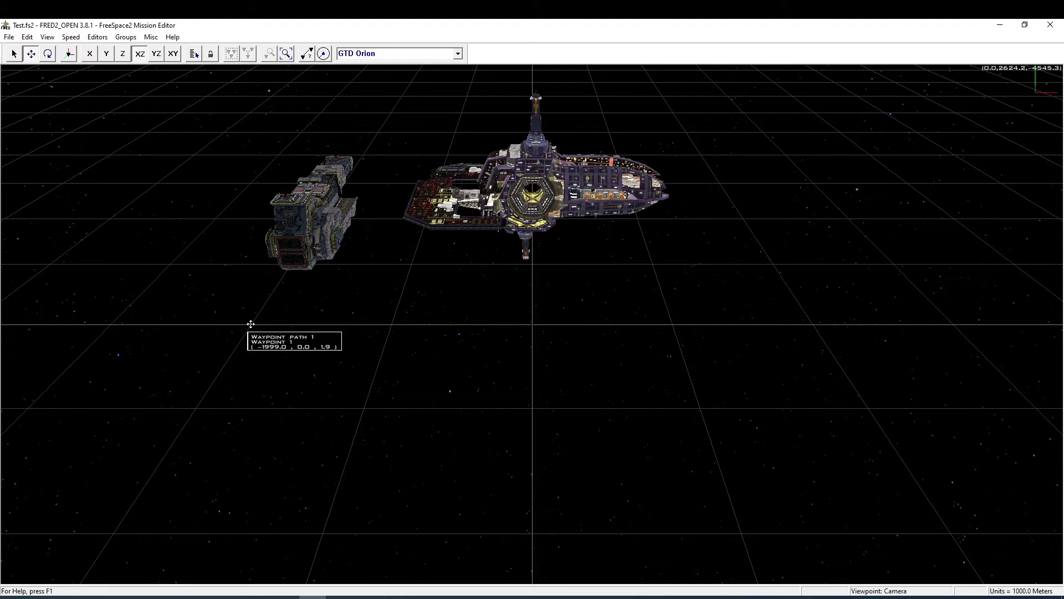
key(shift+e)
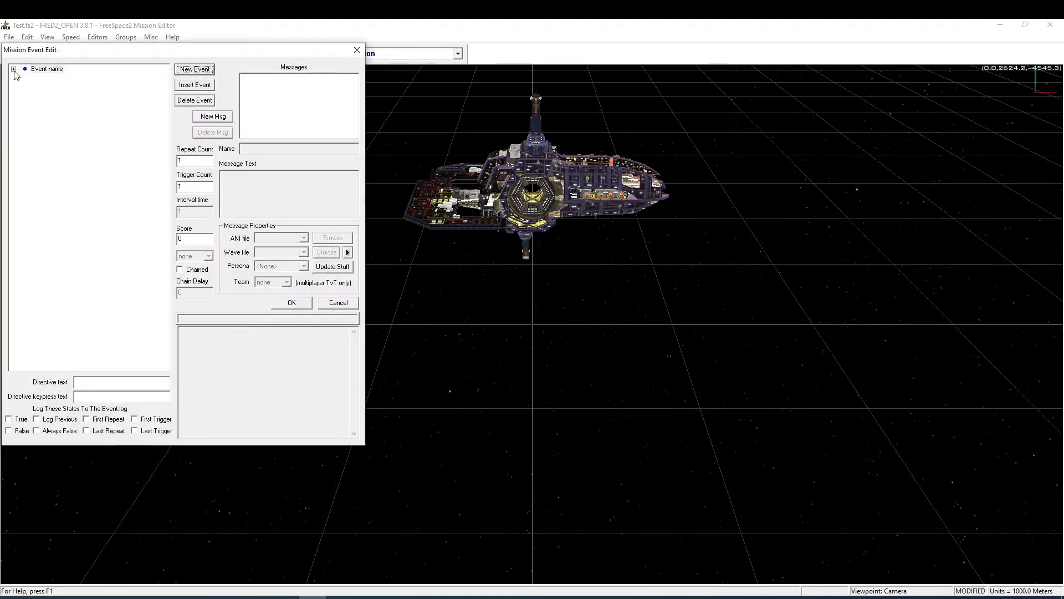
click(25, 78)
click(64, 96)
right_click(65, 98)
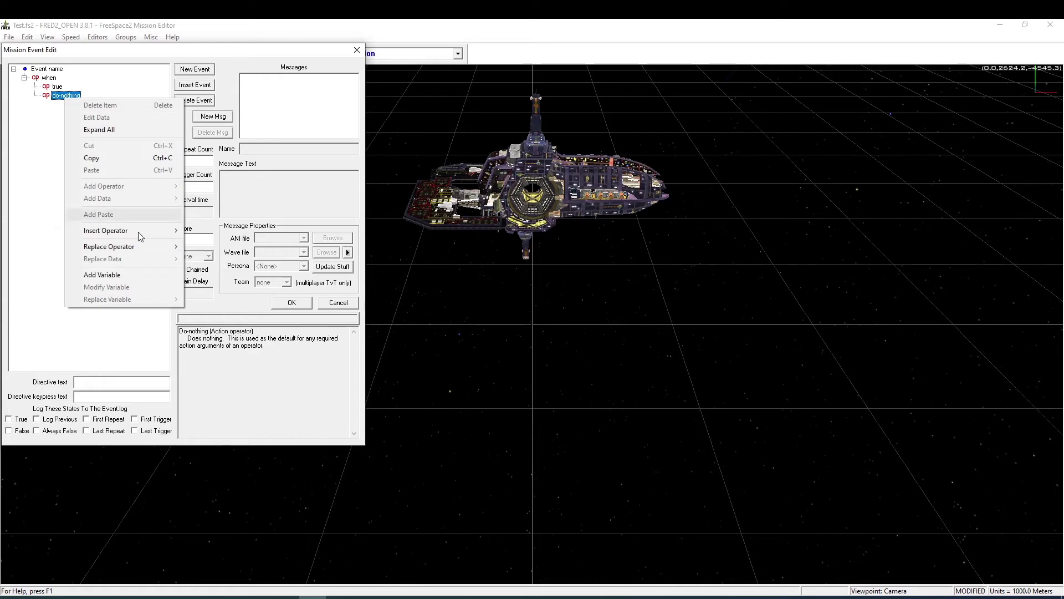
mouse_move(146, 251)
mouse_move(211, 308)
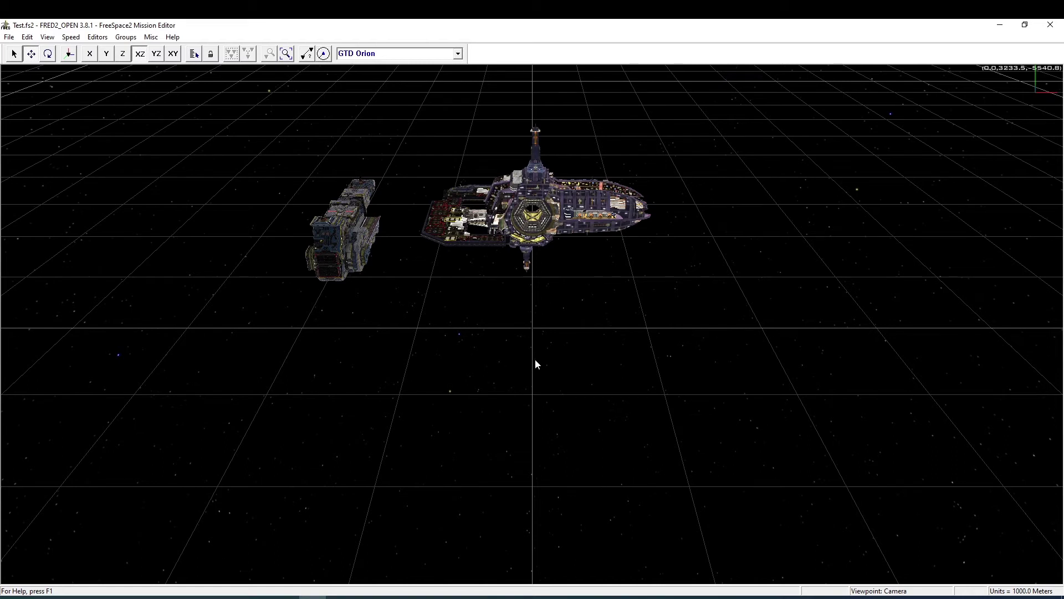
Step: Examine the placement of Alpha 1, the waypoint and the station, and the planet in the mission's background
mouse_move(532, 327)
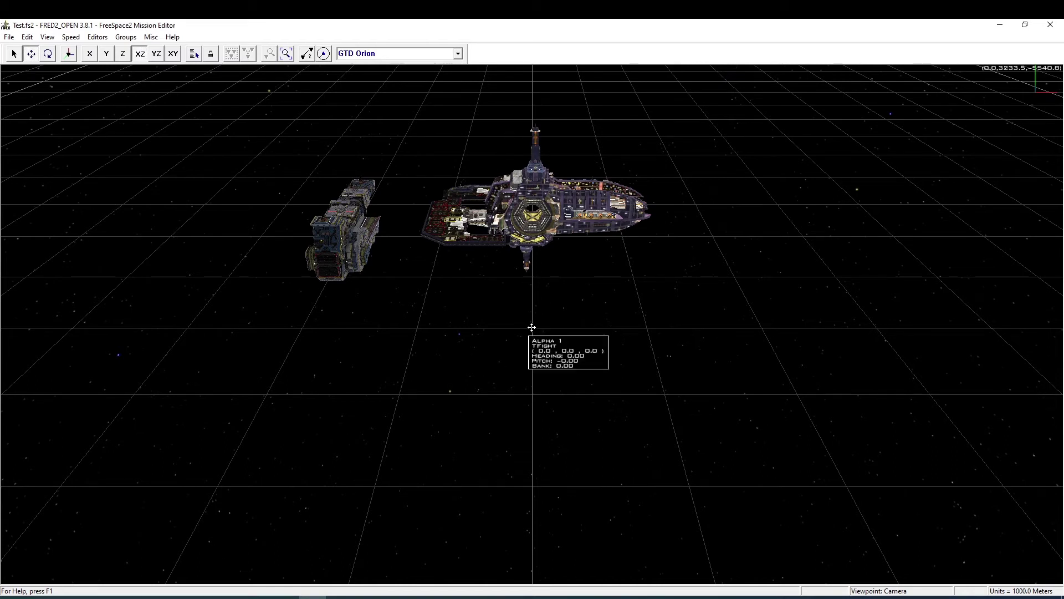
mouse_move(303, 329)
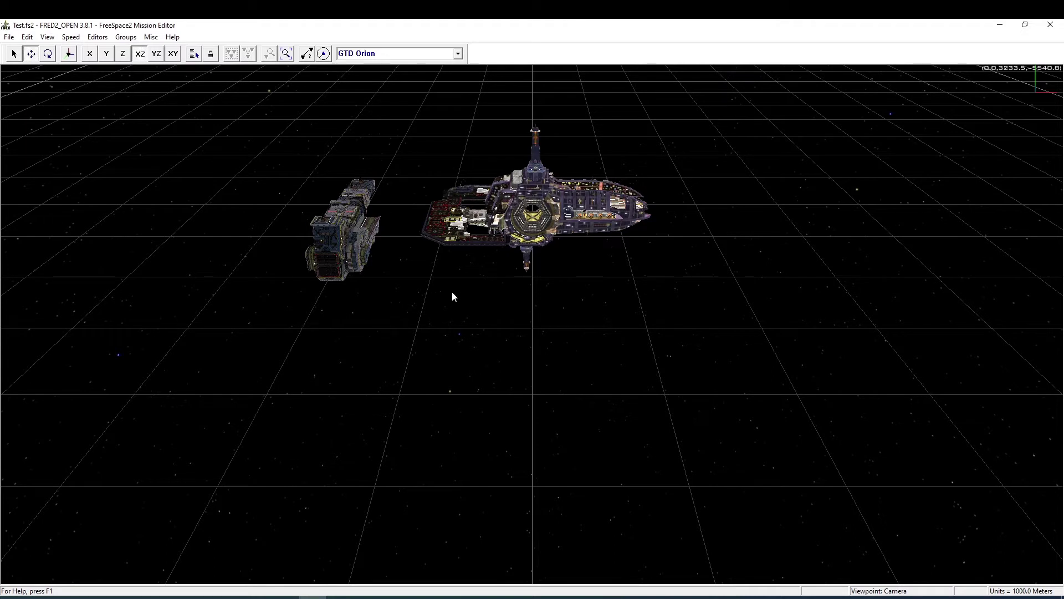
mouse_move(543, 222)
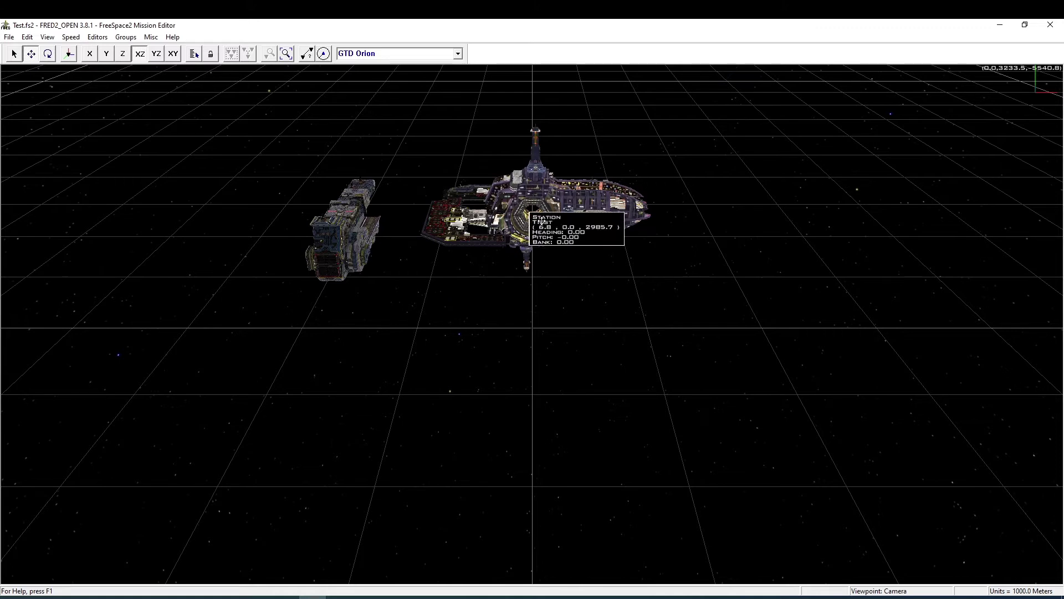
key(KP_2)
key(KP_2)
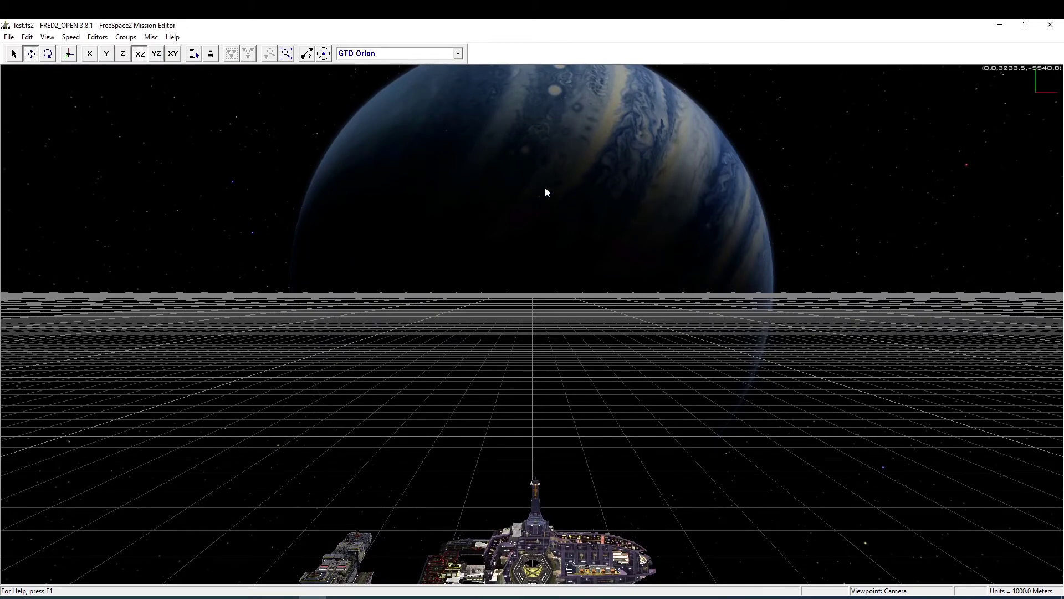
key(KP_8)
key(KP_8)
key(KP_8)
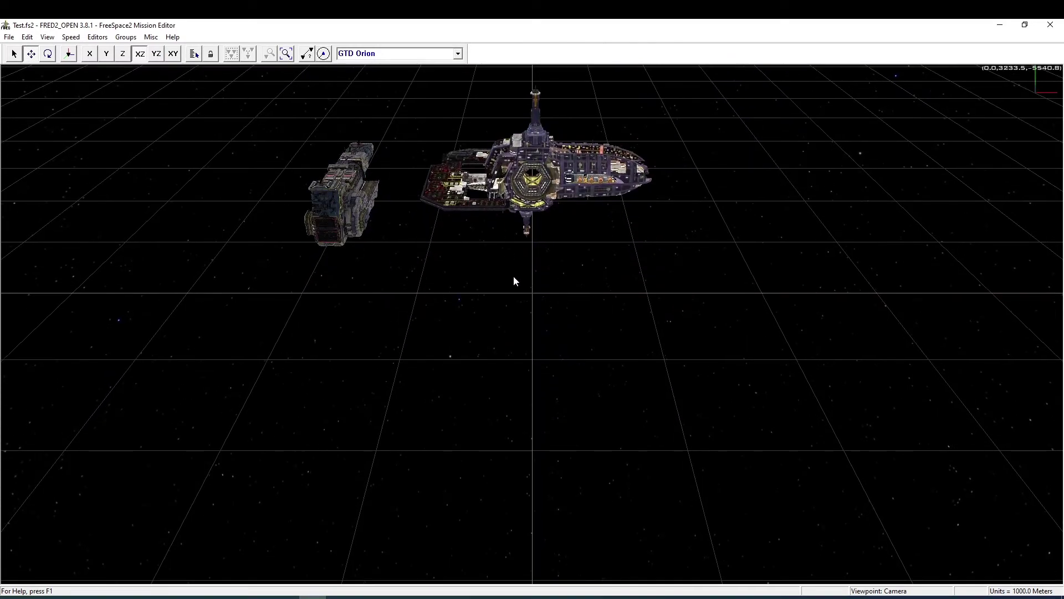
Step: Create a new mission event and expand its when branch
key(shift+e)
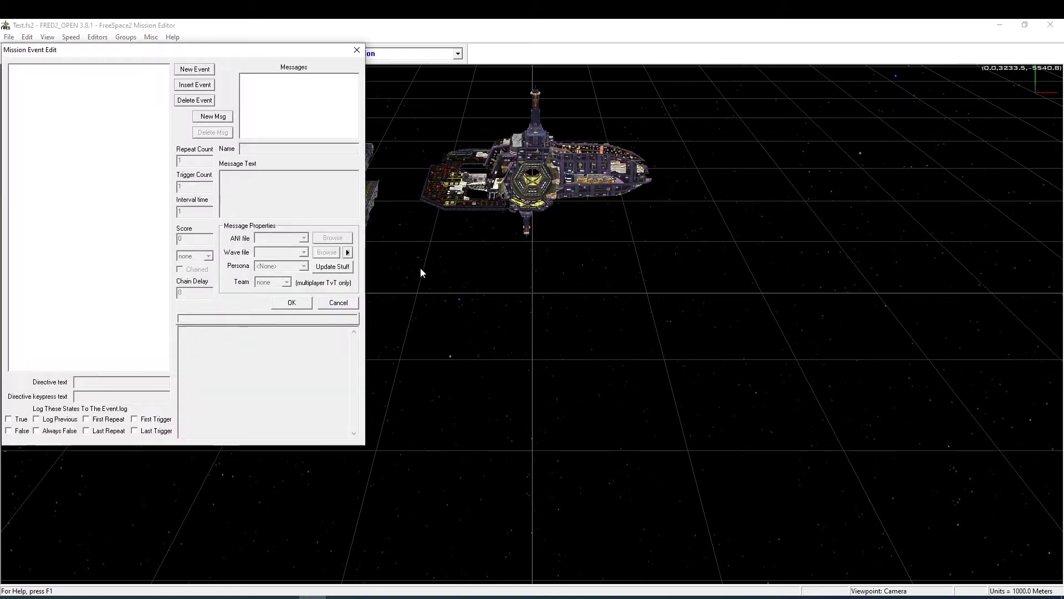
click(194, 69)
click(14, 69)
click(25, 77)
Step: Replace the event's true condition with the key-pressed operator and set its key to 1
click(56, 87)
right_click(52, 90)
mouse_move(121, 234)
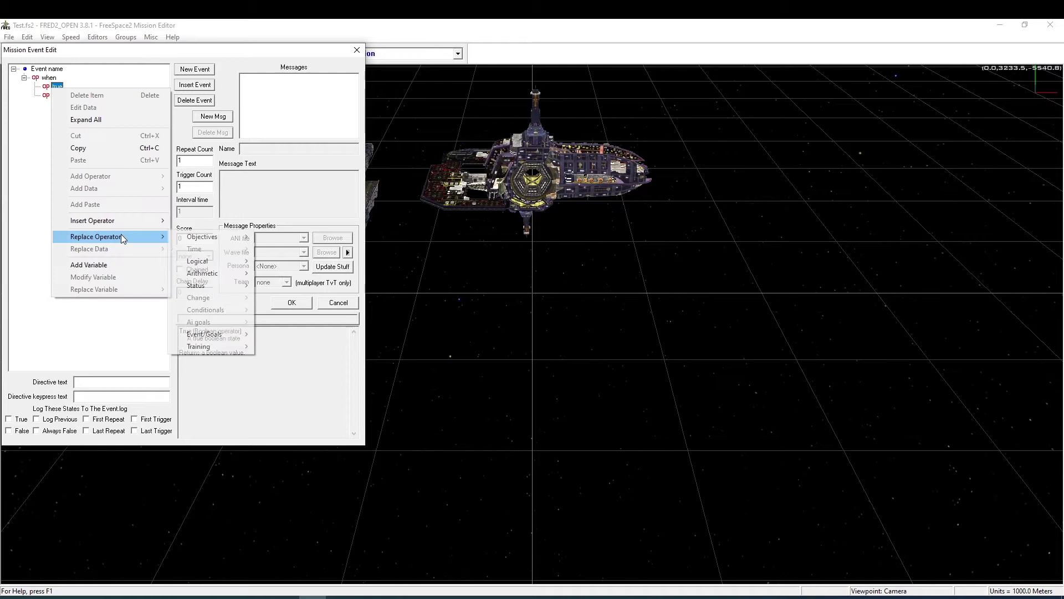
mouse_move(222, 348)
click(289, 349)
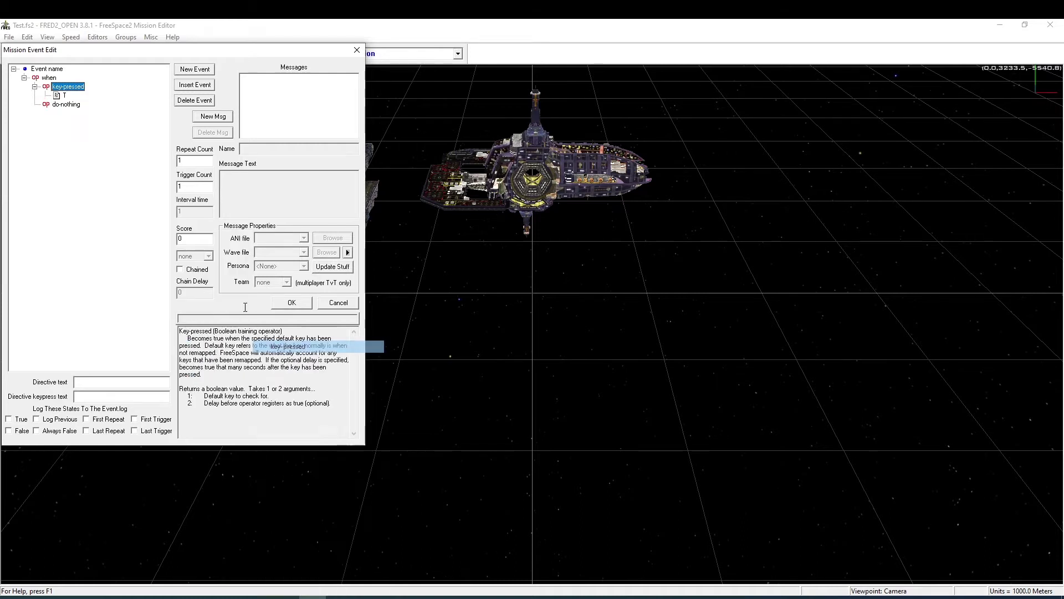
right_click(64, 96)
key(Escape)
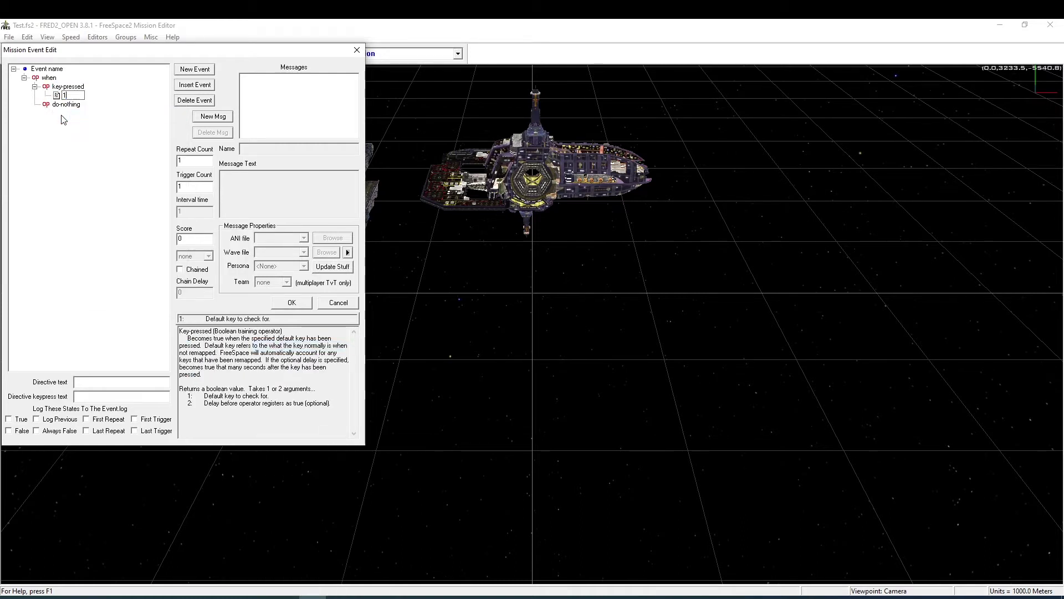
Step: Replace the event's do-nothing action with the lua-jump-to operator
right_click(62, 104)
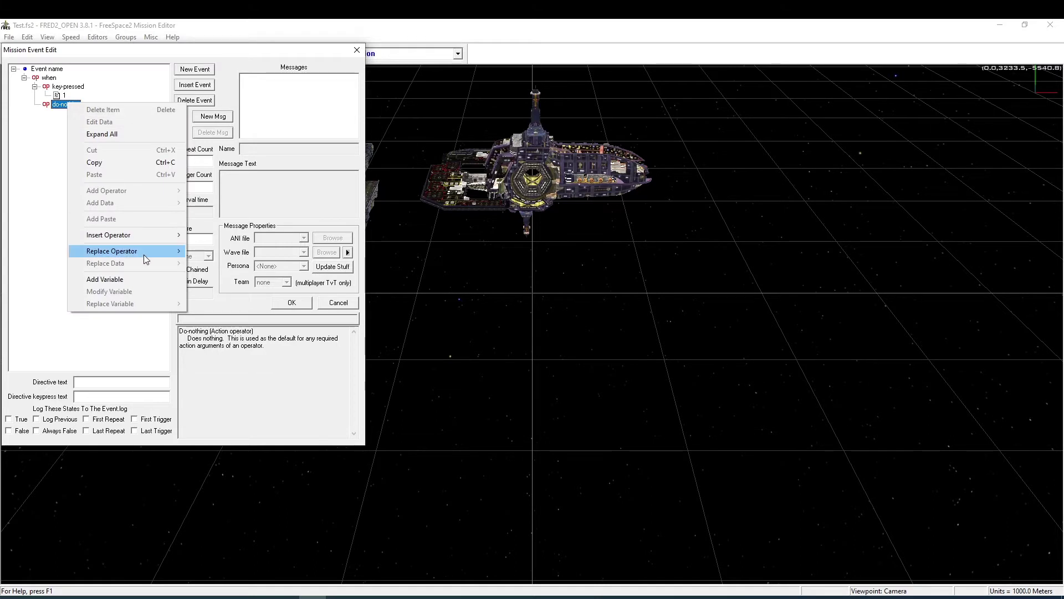
mouse_move(145, 255)
mouse_move(228, 316)
mouse_move(381, 555)
click(438, 555)
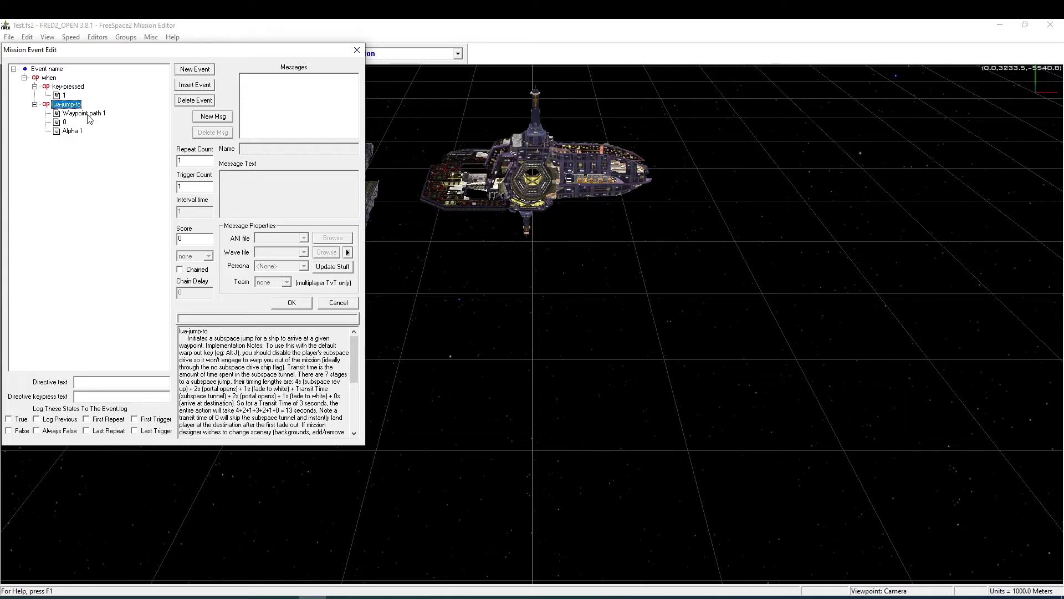
Step: Set the lua-jump-to transit time to 5 seconds and save the event under the name Jump
right_click(63, 123)
click(87, 143)
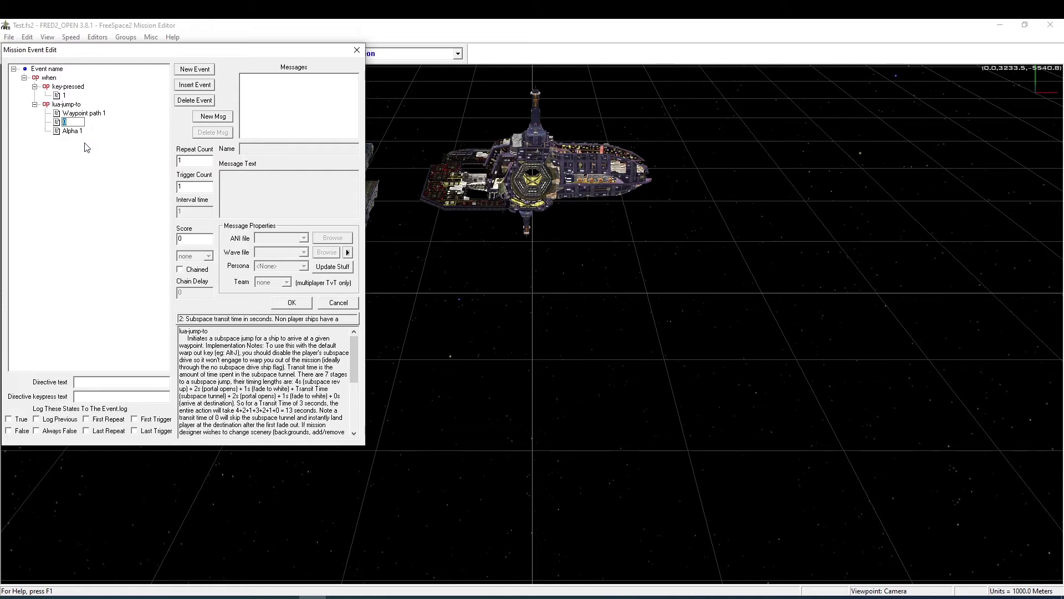
text(5)
key(Return)
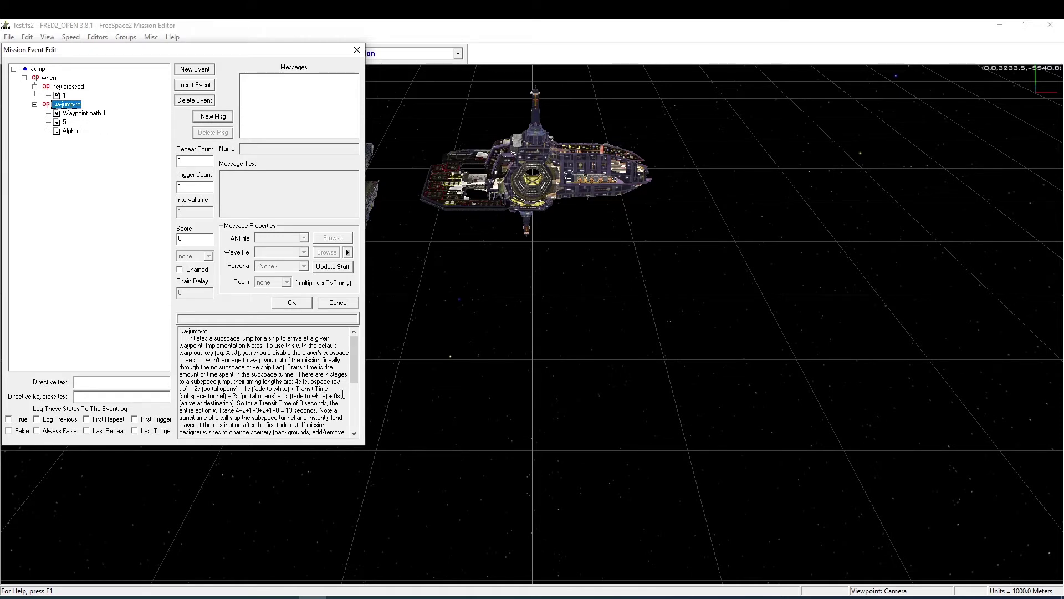
click(292, 303)
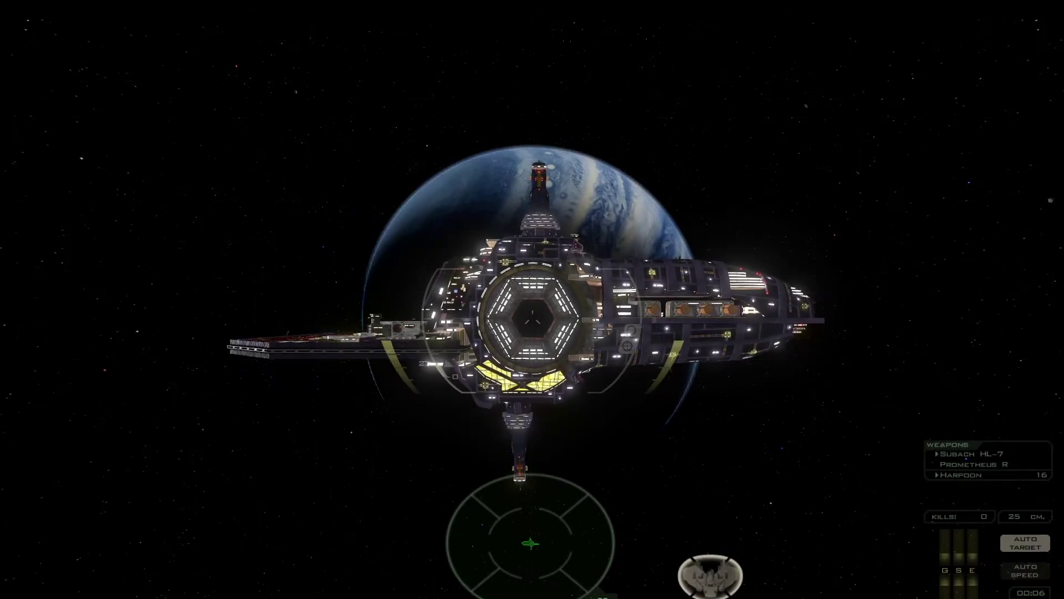
Step: Engage the jump drive in the running mission to test the subspace jump
key(alt+j)
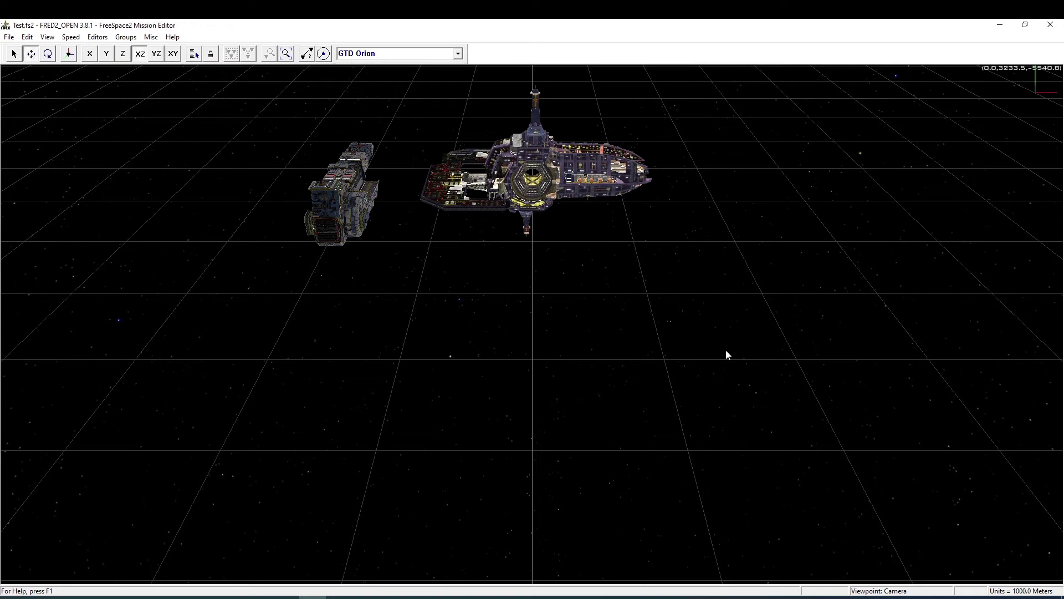
Step: Turn on the No Subspace Drive property for the player ship Alpha 1
drag(503, 277, 567, 314)
key(shift+s)
click(470, 231)
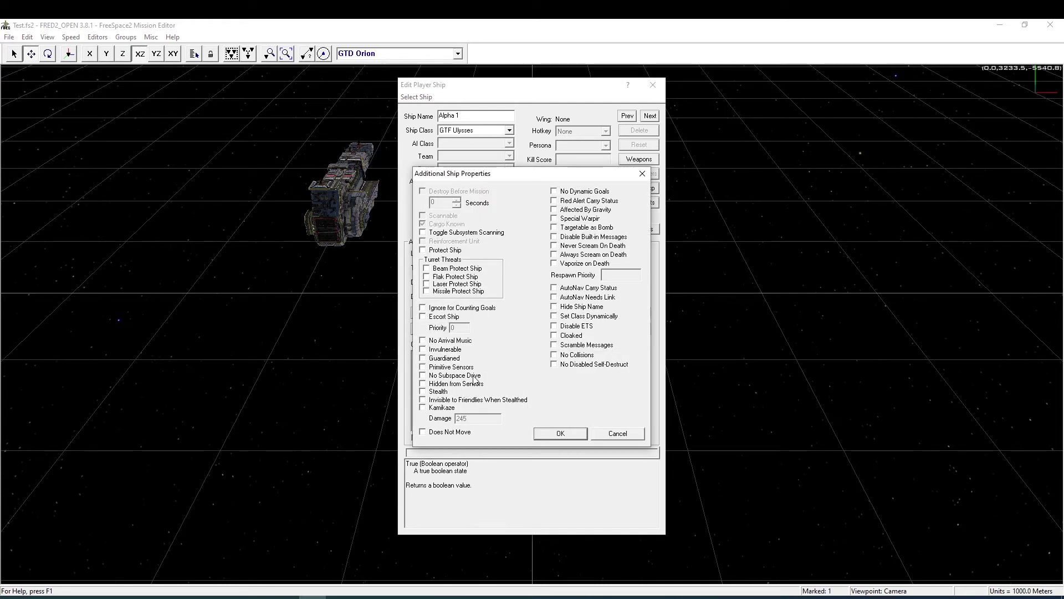
click(423, 375)
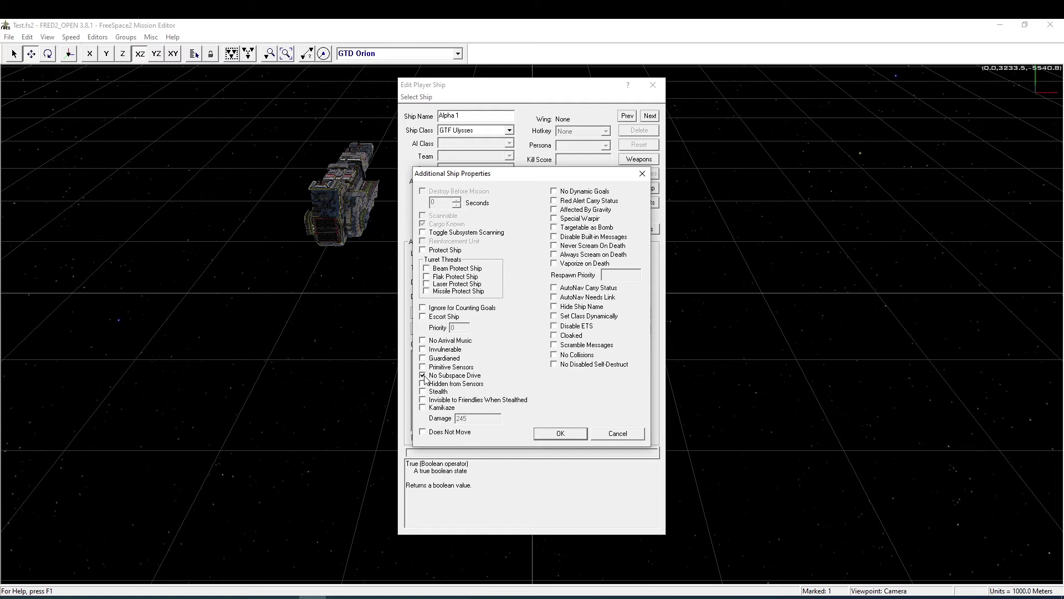
click(557, 434)
click(656, 86)
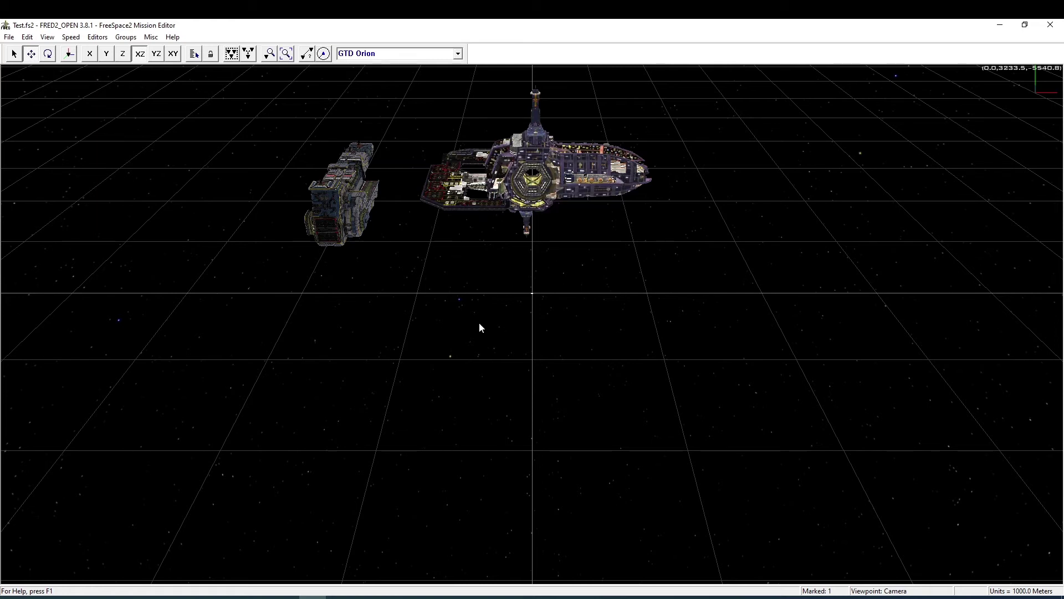
Step: Change the Jump event's key-pressed key to Alt-J
key(shift+e)
click(13, 69)
click(24, 78)
click(35, 87)
right_click(61, 95)
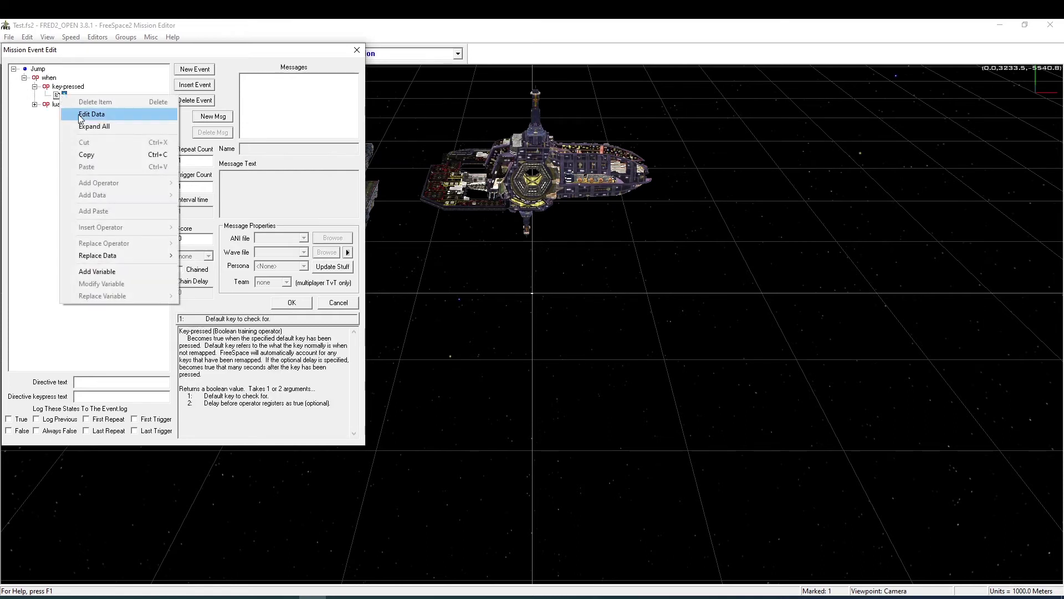
mouse_move(148, 254)
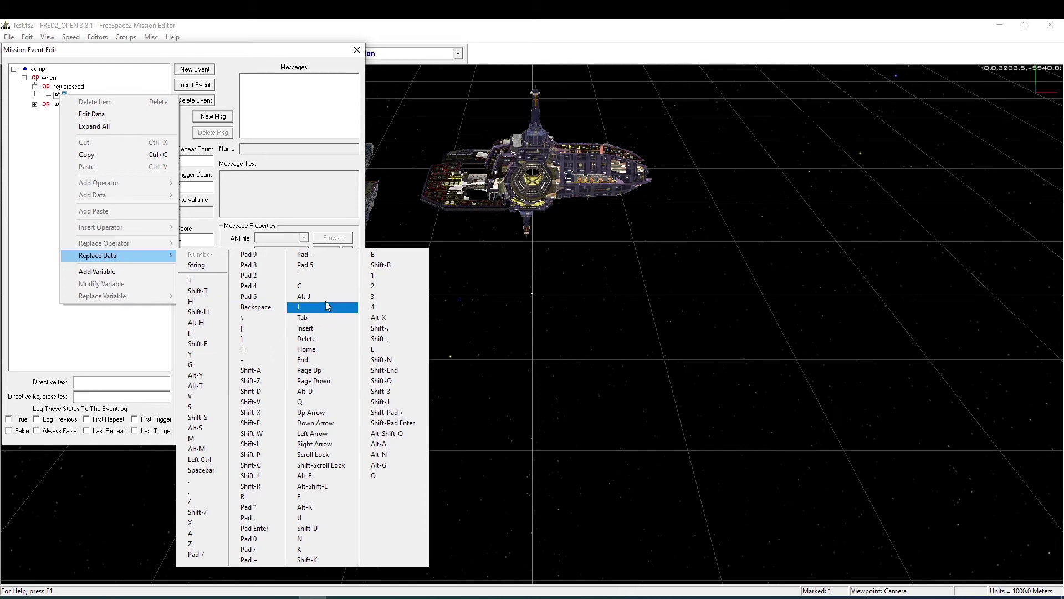
click(304, 296)
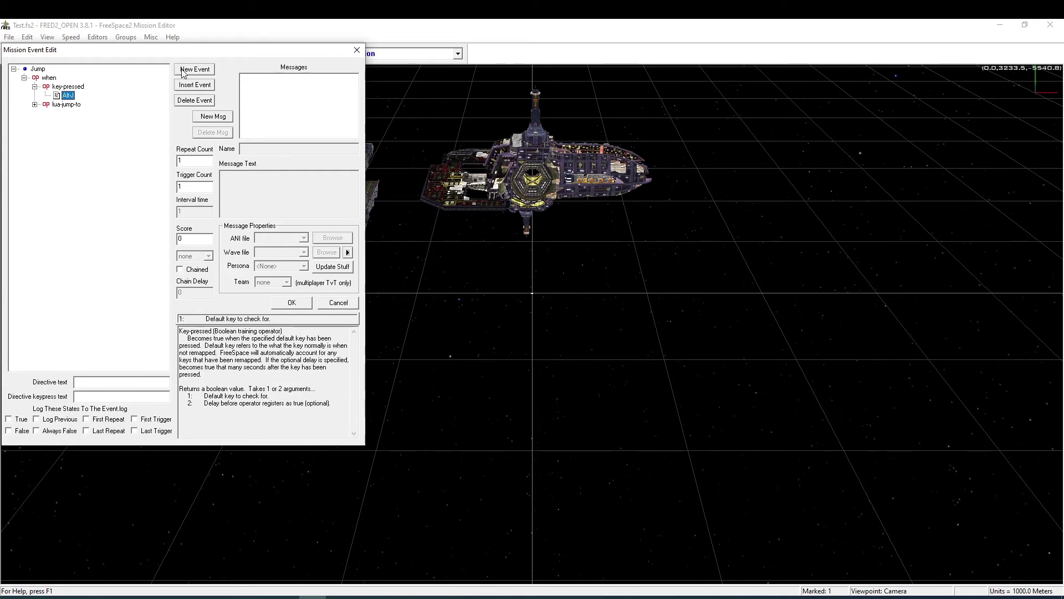
Step: Add a new mission event named After Jump and make it chained to the Jump event
click(183, 72)
click(14, 114)
right_click(42, 114)
click(68, 134)
text(After Jump)
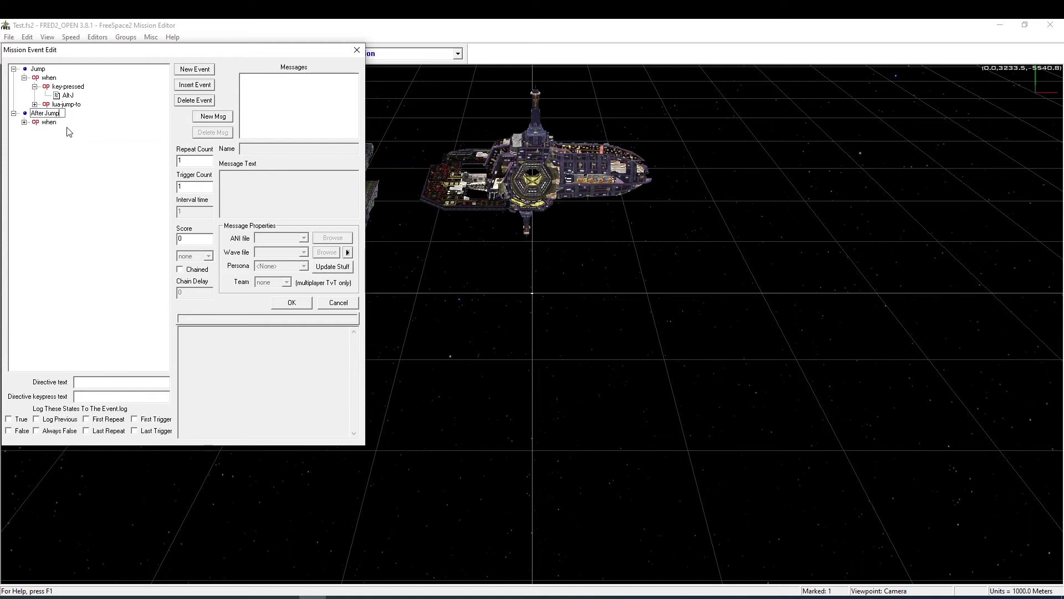
key(Return)
click(180, 269)
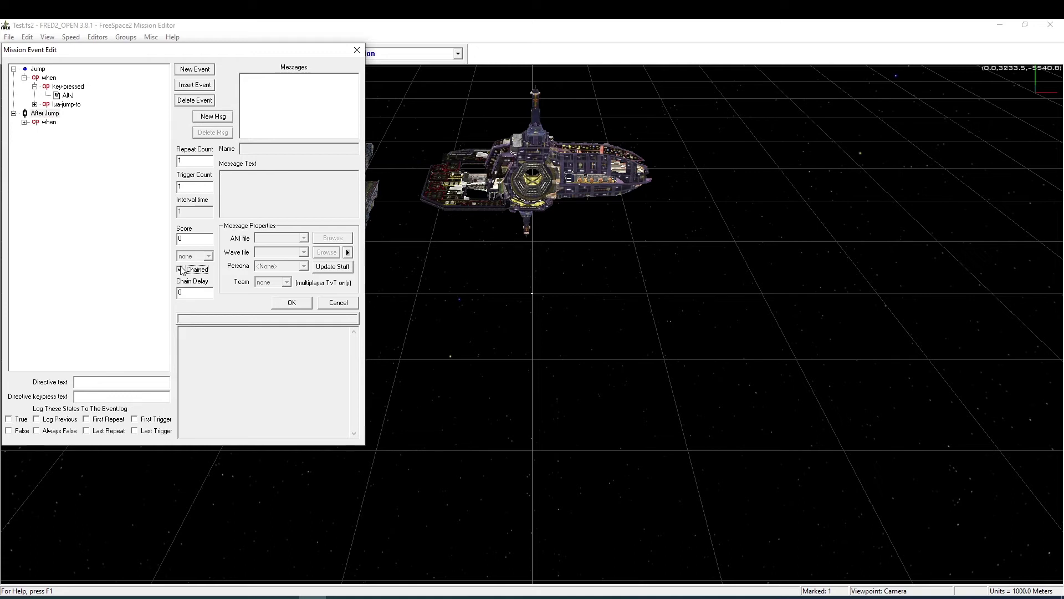
Step: Replace After Jump's do-nothing action with alter-ship-flag, using no-subspace-drive, false, true and Alpha 1
click(25, 122)
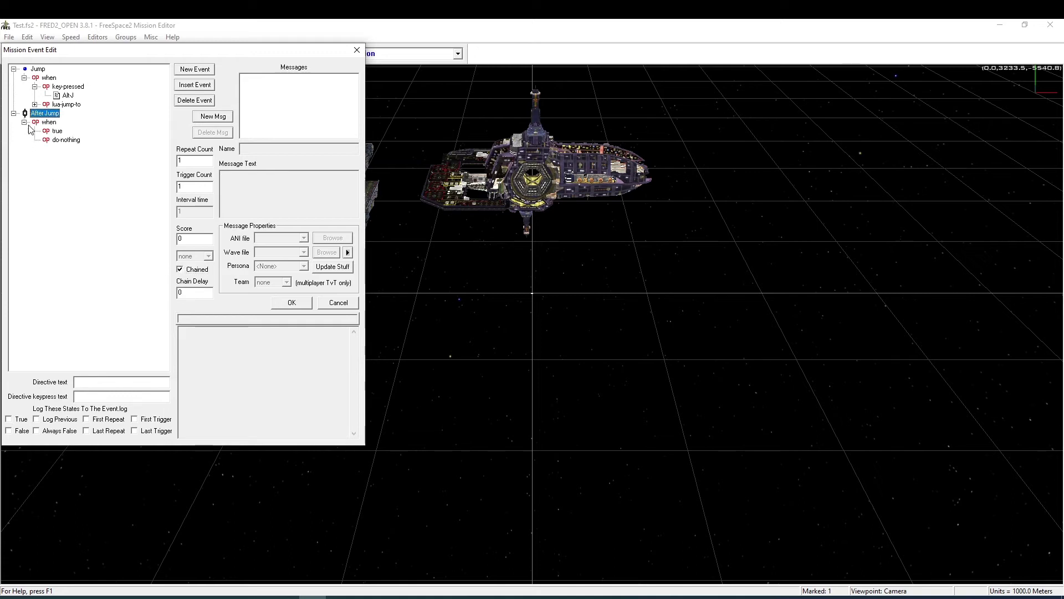
right_click(60, 140)
mouse_move(174, 288)
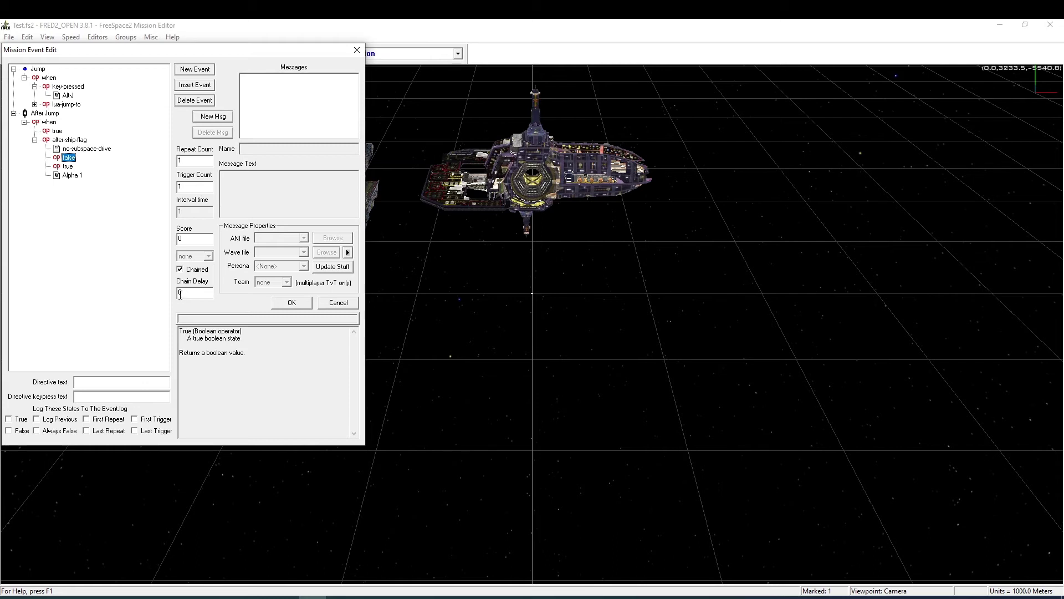
Step: Check the lua-jump-to timing notes and set the After Jump event's chain delay to 8 seconds
click(72, 105)
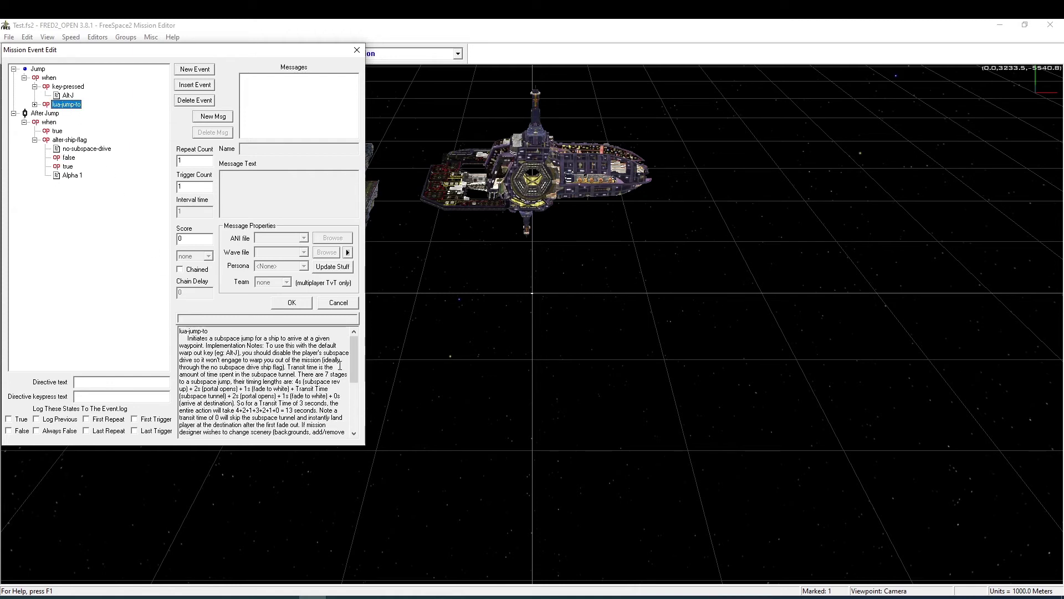
drag(352, 356, 351, 374)
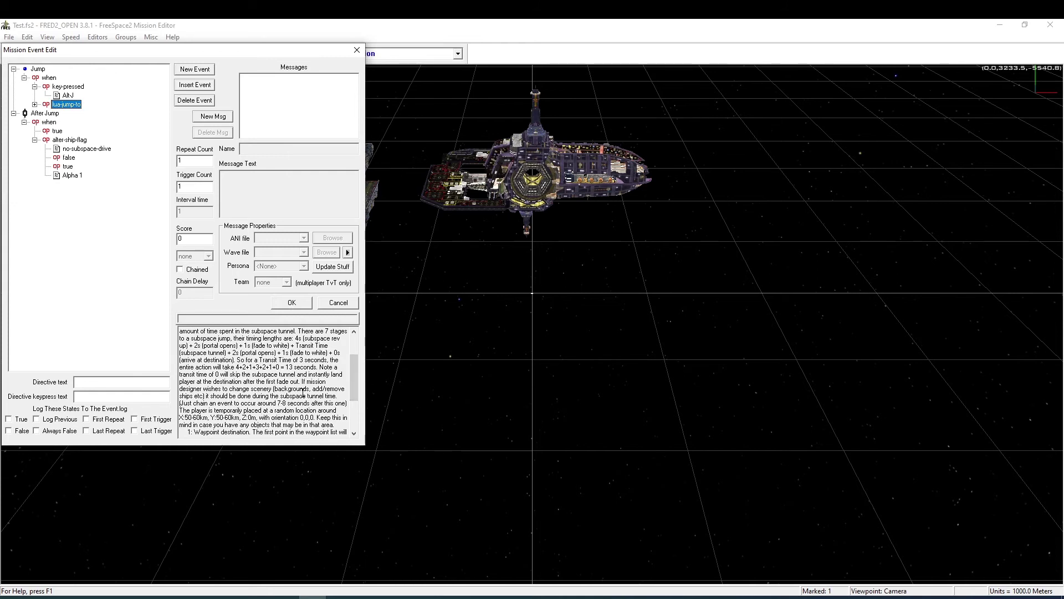
click(45, 113)
double_click(188, 293)
text(8)
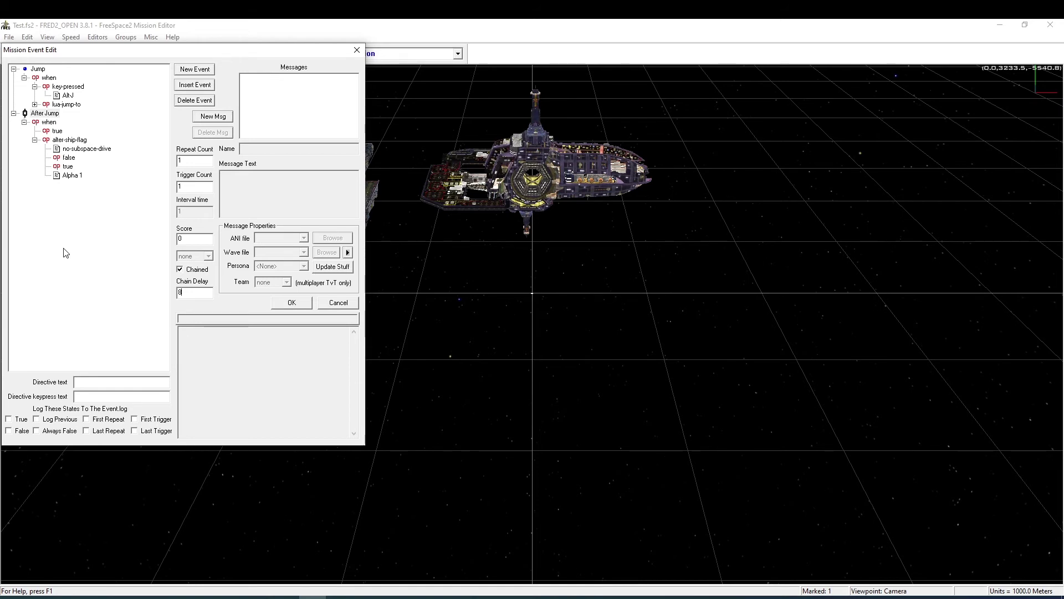
Step: Add a ship-vanish action to the After Jump event and set its ship to Station
click(50, 121)
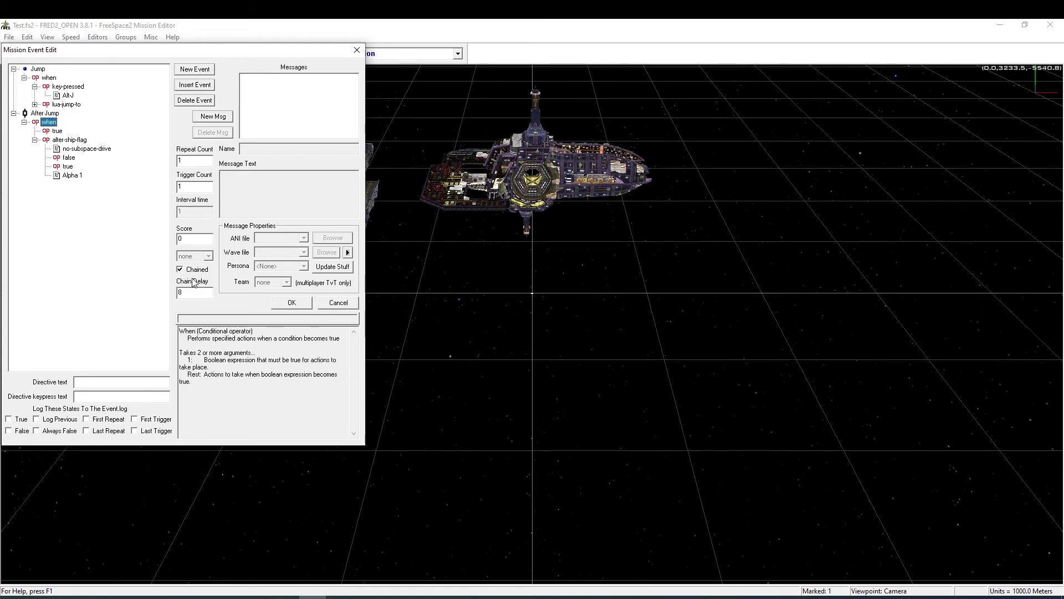
right_click(50, 122)
mouse_move(99, 208)
mouse_move(200, 268)
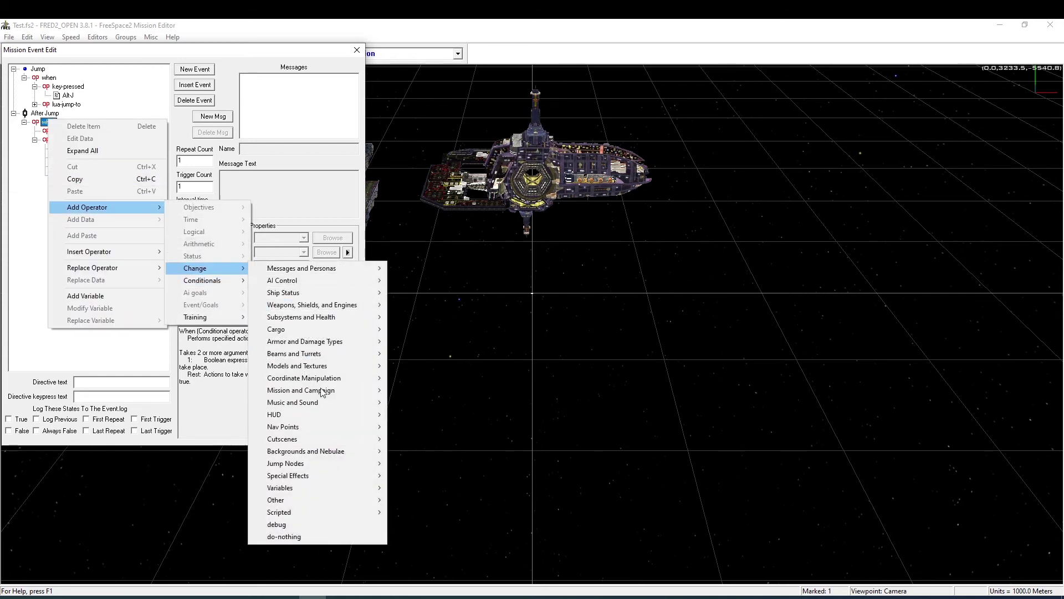
mouse_move(339, 478)
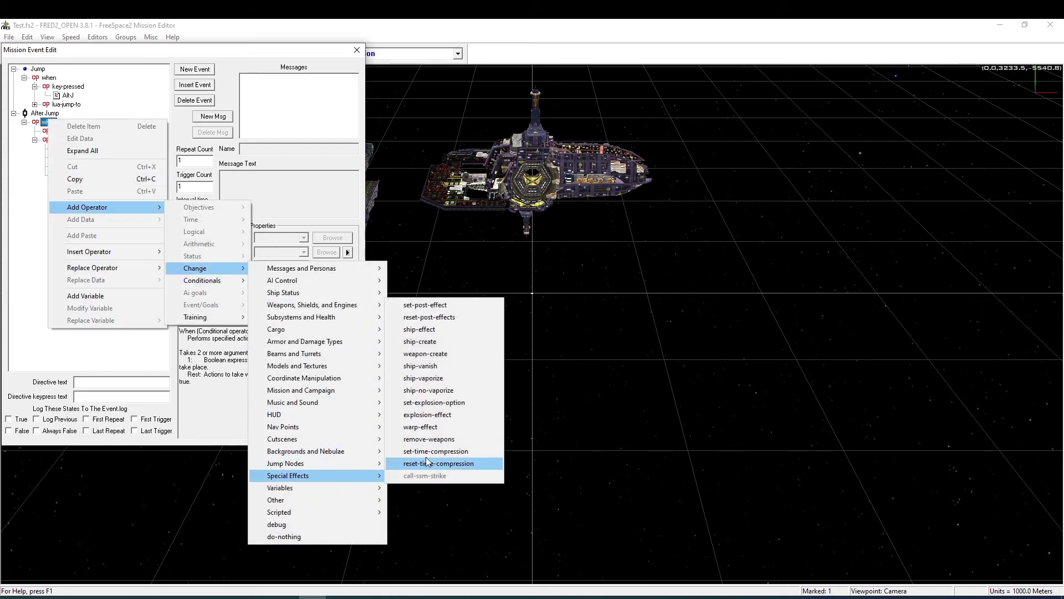
click(436, 367)
right_click(73, 193)
mouse_move(149, 354)
click(223, 396)
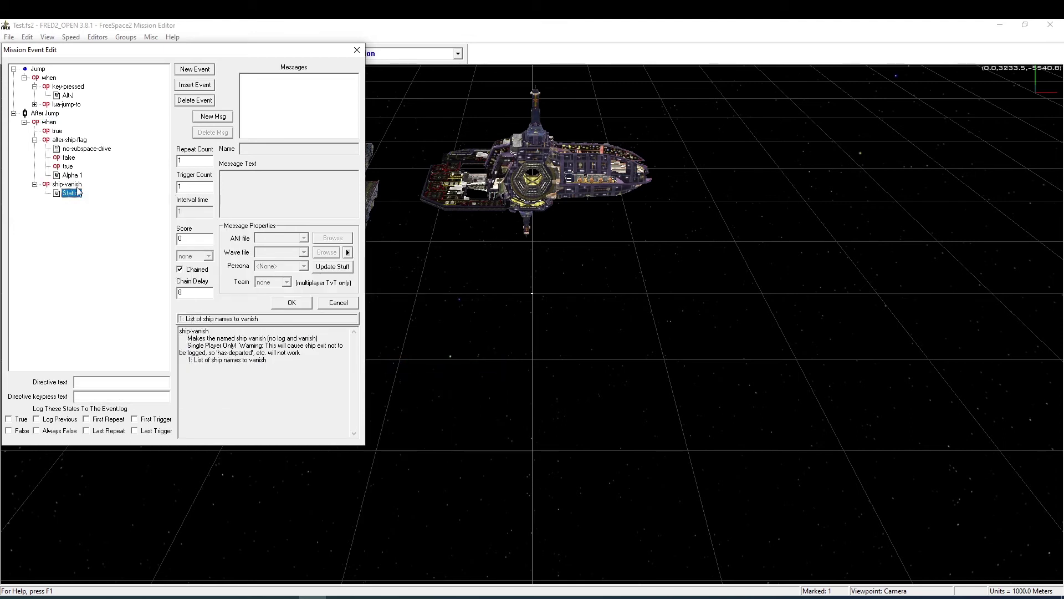
Step: Add a remove-background-bitmap action for bitmap 0 to the After Jump event and save the events
right_click(50, 123)
mouse_move(128, 212)
mouse_move(211, 272)
mouse_move(344, 458)
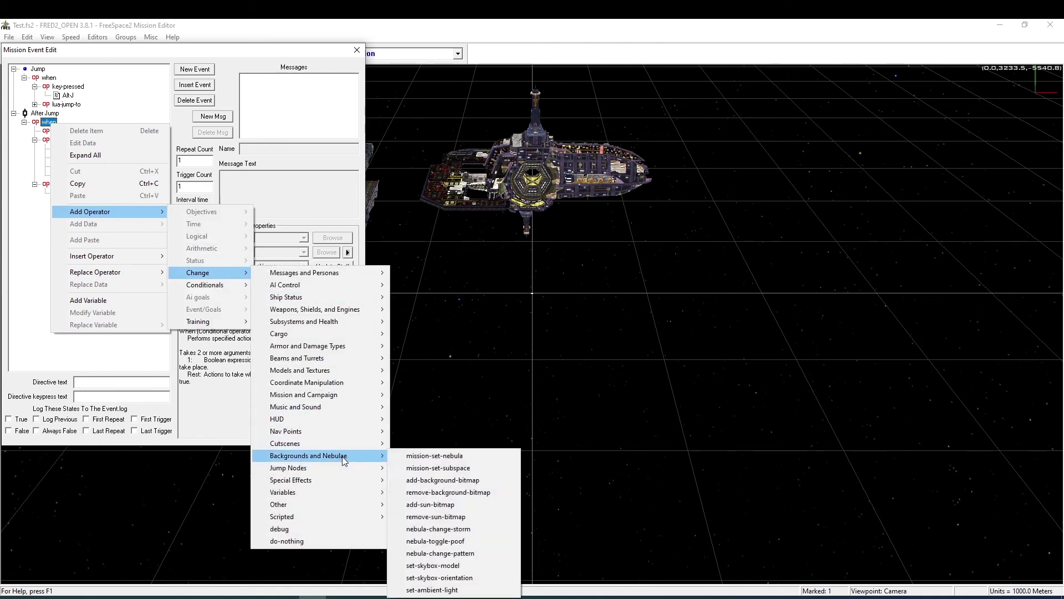
click(481, 492)
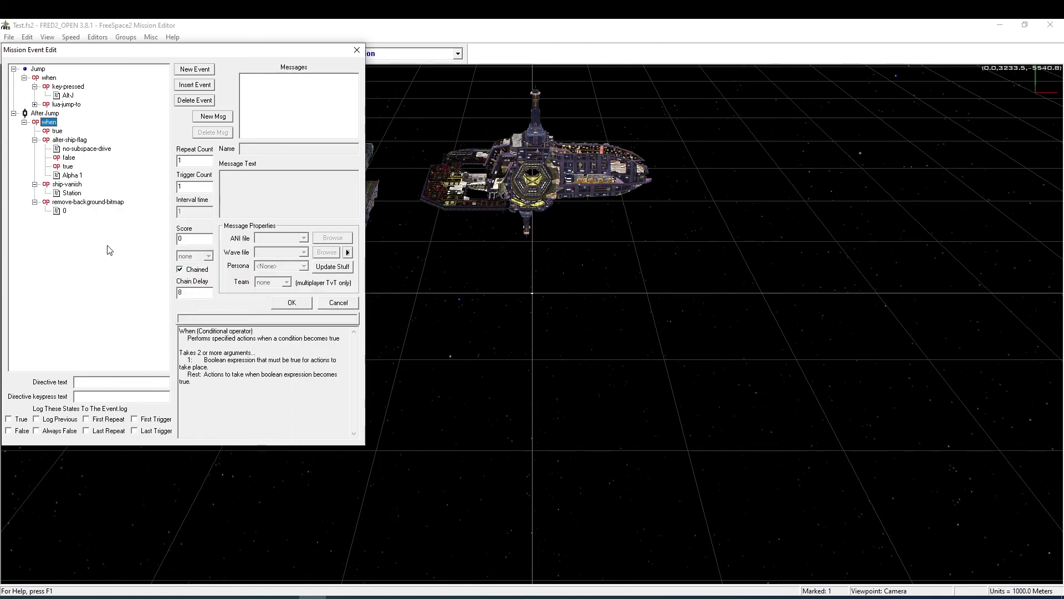
click(278, 305)
Step: Replace the Orion ship's false arrival cue with is-event-true-delay for the Jump event
double_click(328, 215)
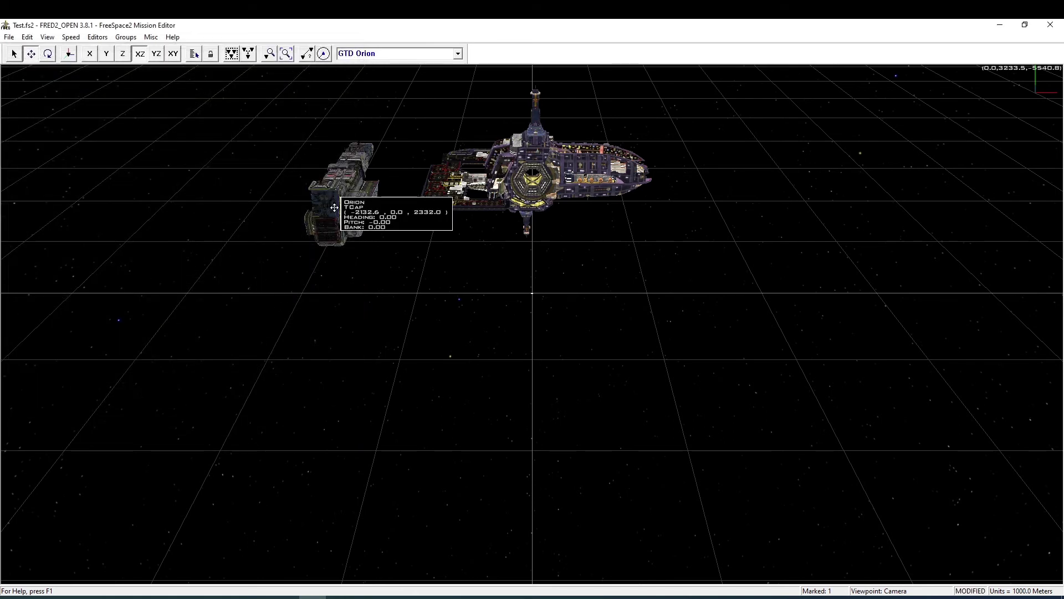
right_click(440, 357)
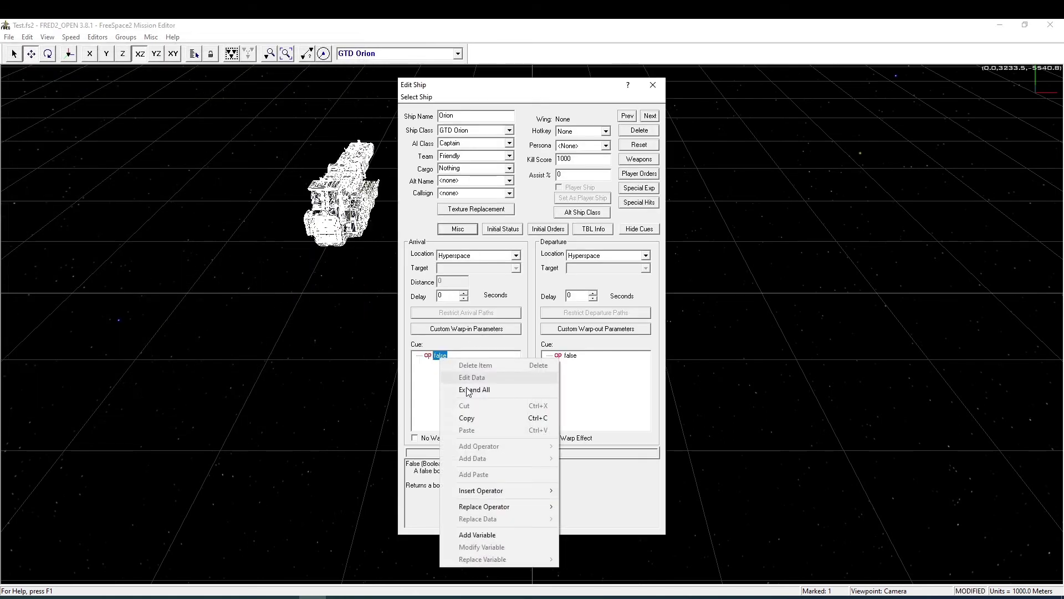
mouse_move(518, 510)
mouse_move(605, 496)
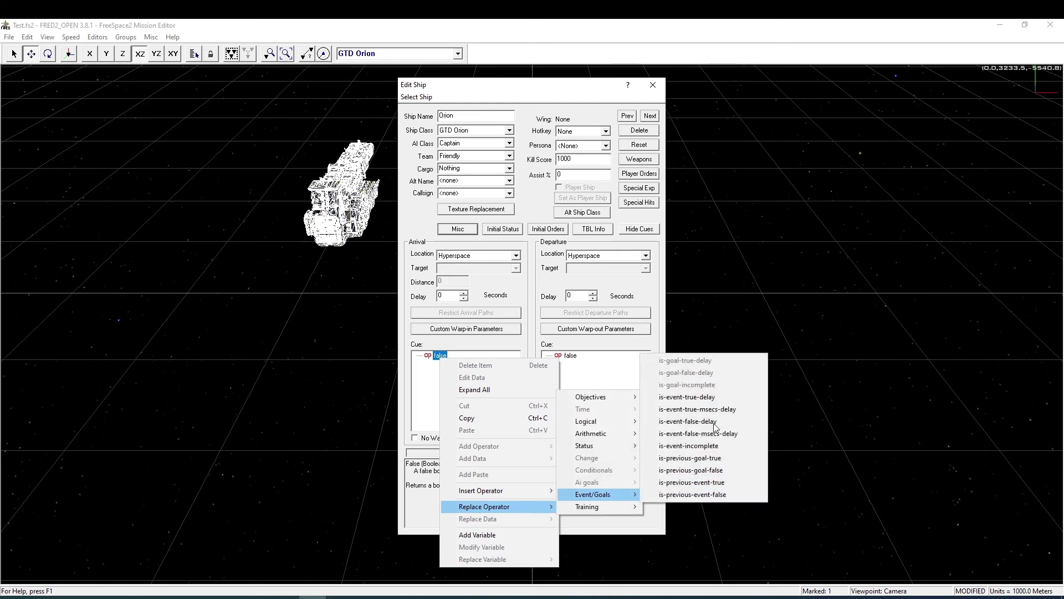
click(731, 397)
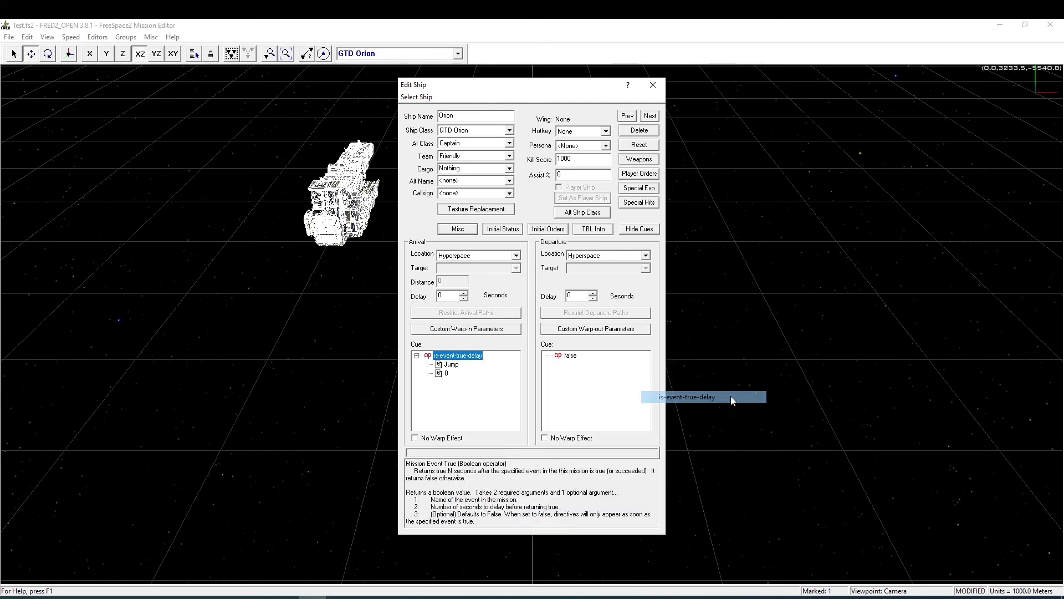
Step: Set the Orion's arrival cue delay to 8 seconds and enable No Warp Effect for its arrival
click(446, 374)
right_click(450, 377)
click(470, 394)
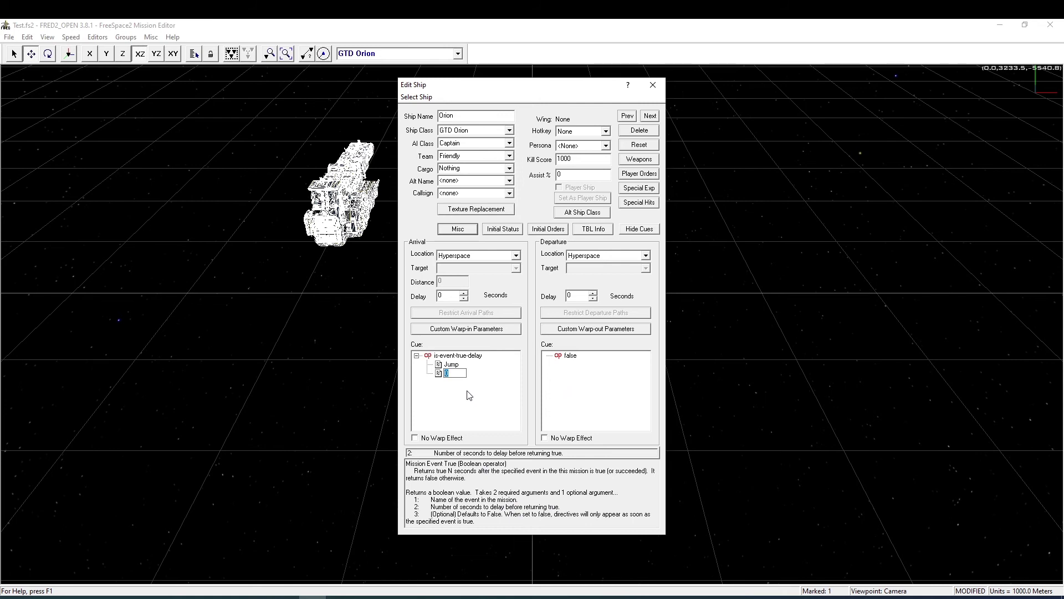
text(8)
key(Return)
click(436, 439)
Step: Give the Jump event the directive text "Execute Jump" and keypress text "Press Alt-J", and save the events
key(shift+e)
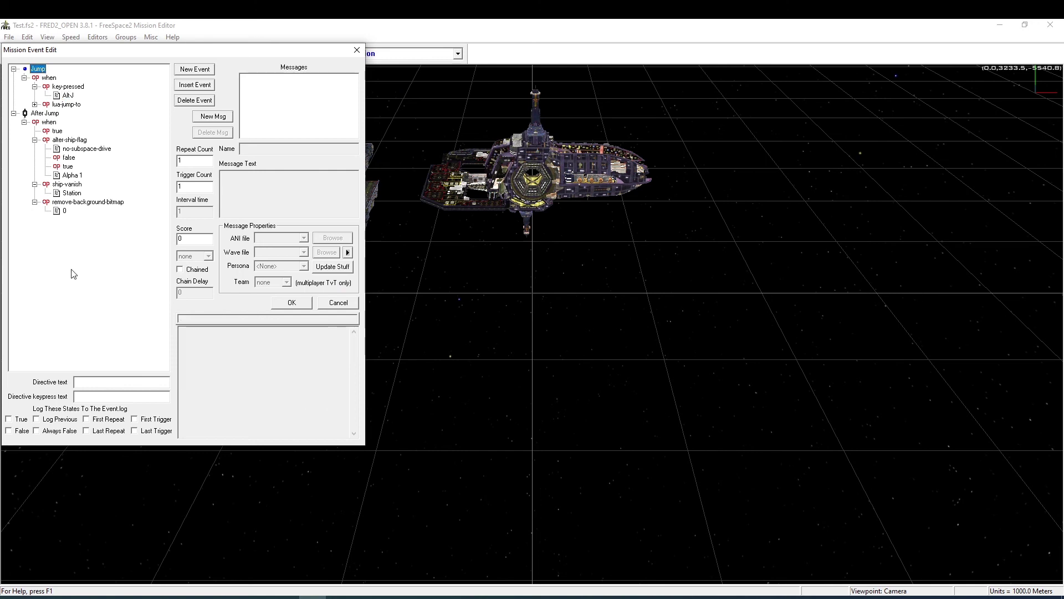
click(96, 382)
text(Execute Jump)
click(89, 397)
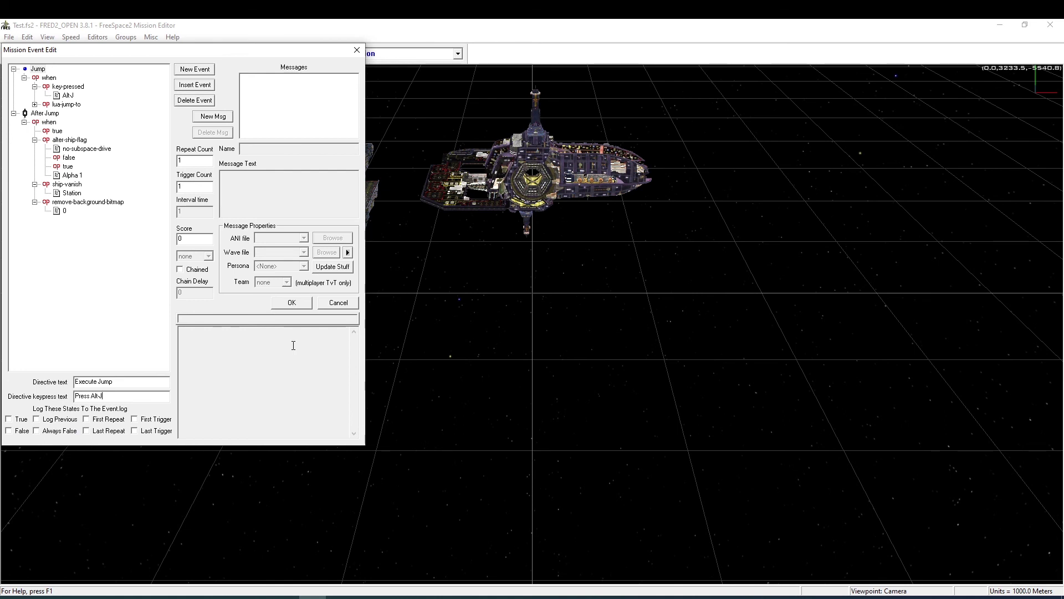
click(289, 303)
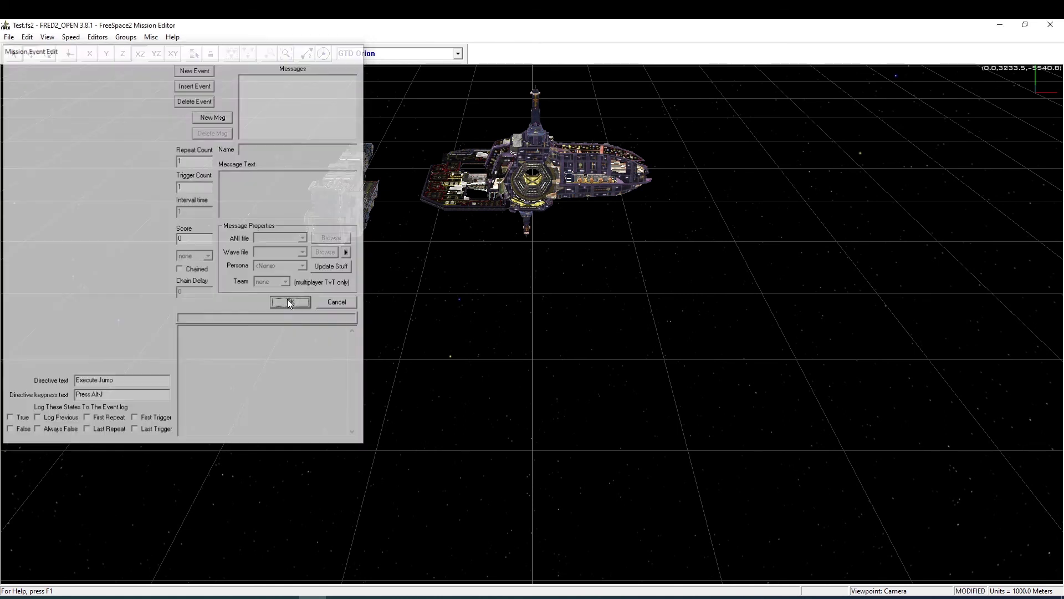